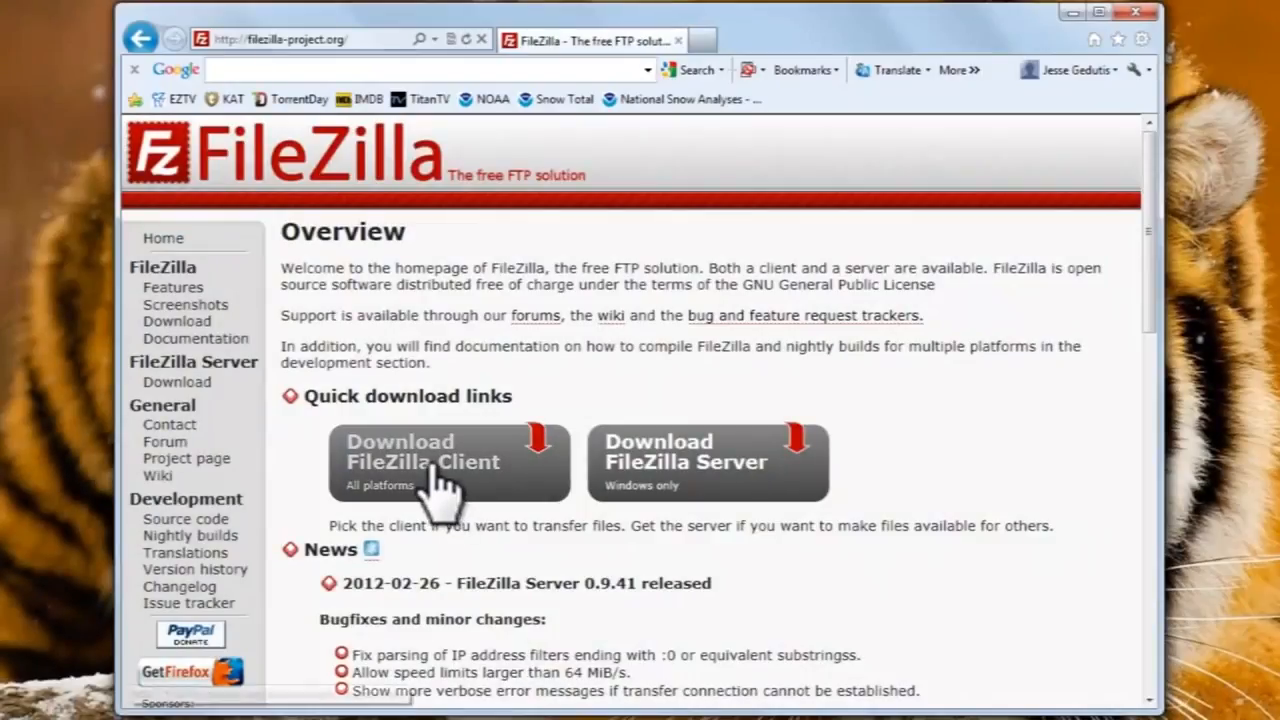
Start downloading FileZilla_3.5.3_win32-setup.exe from the FileZilla Client download page.
left_click(435, 485)
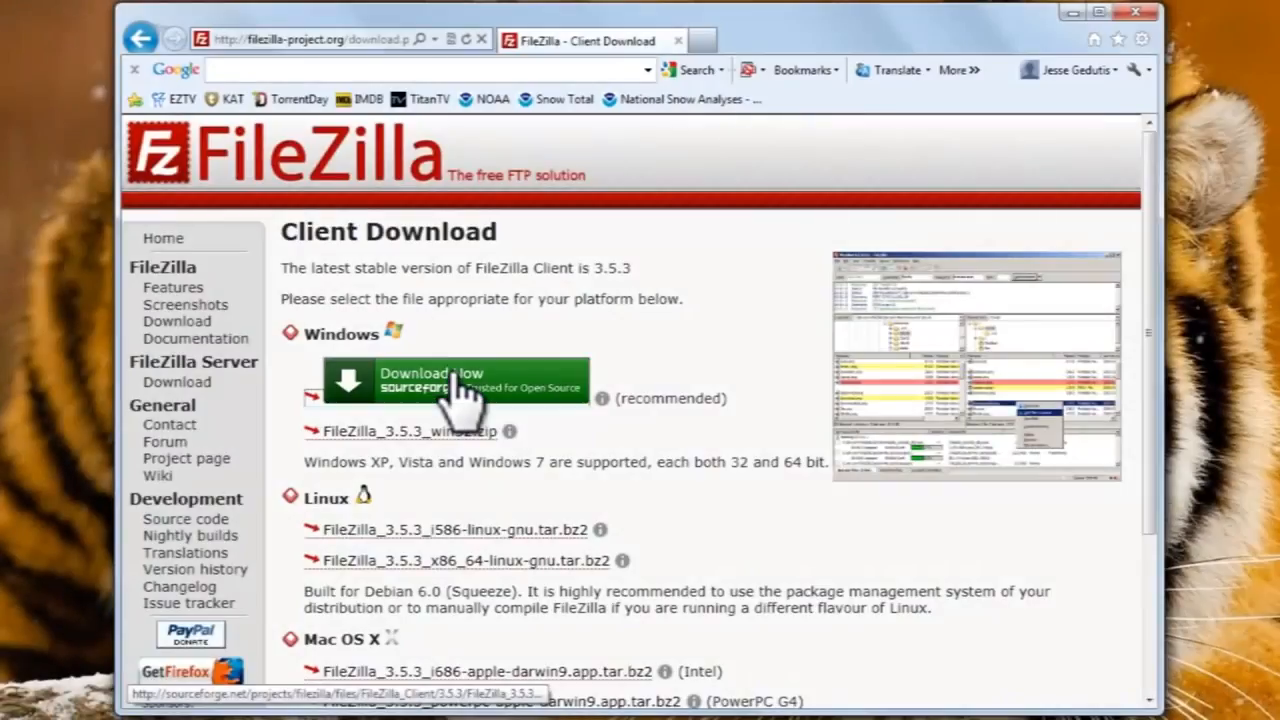
left_click(447, 374)
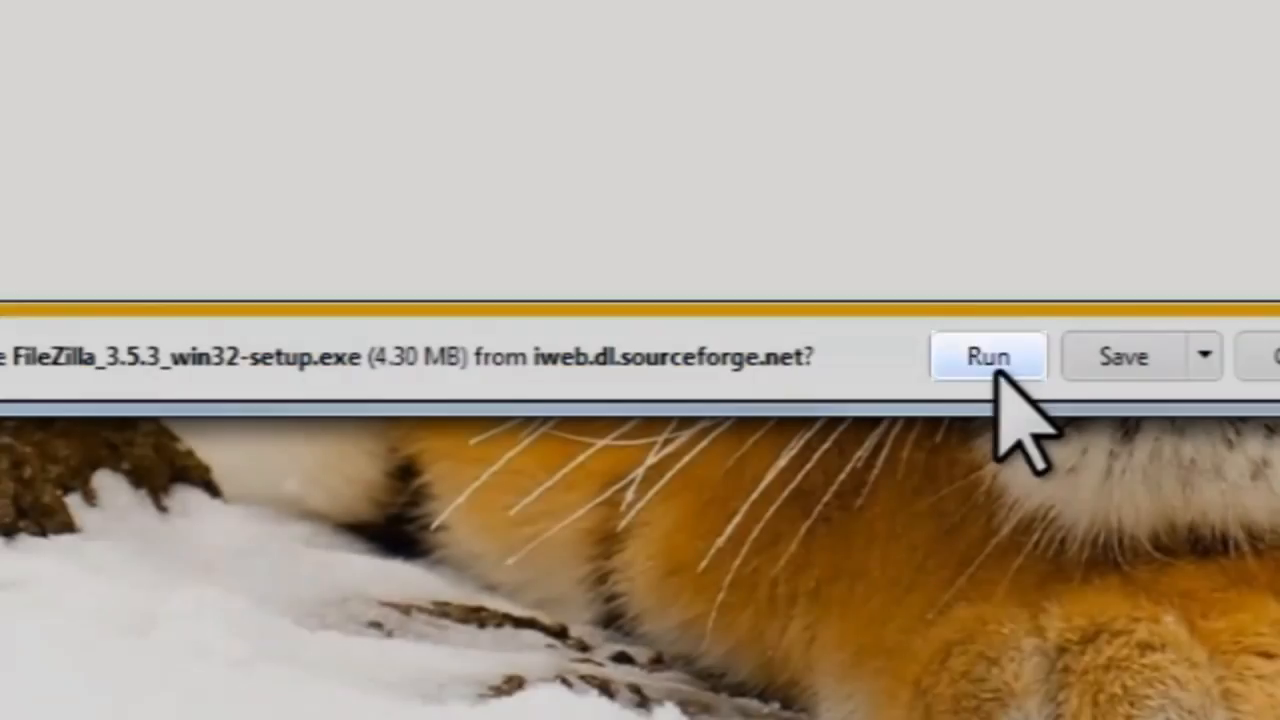
Run the downloaded FileZilla 3.5.3 installer and accept its license agreement.
left_click(998, 362)
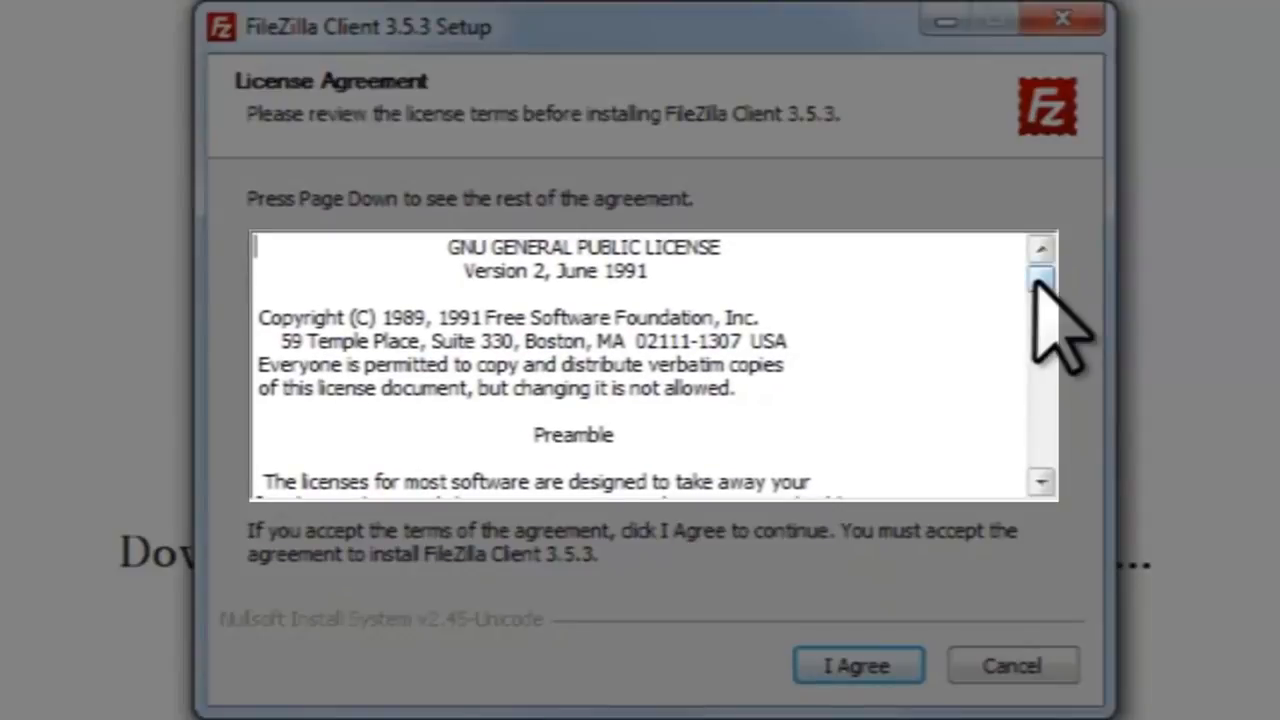
left_click_drag(1040, 280, 1040, 457)
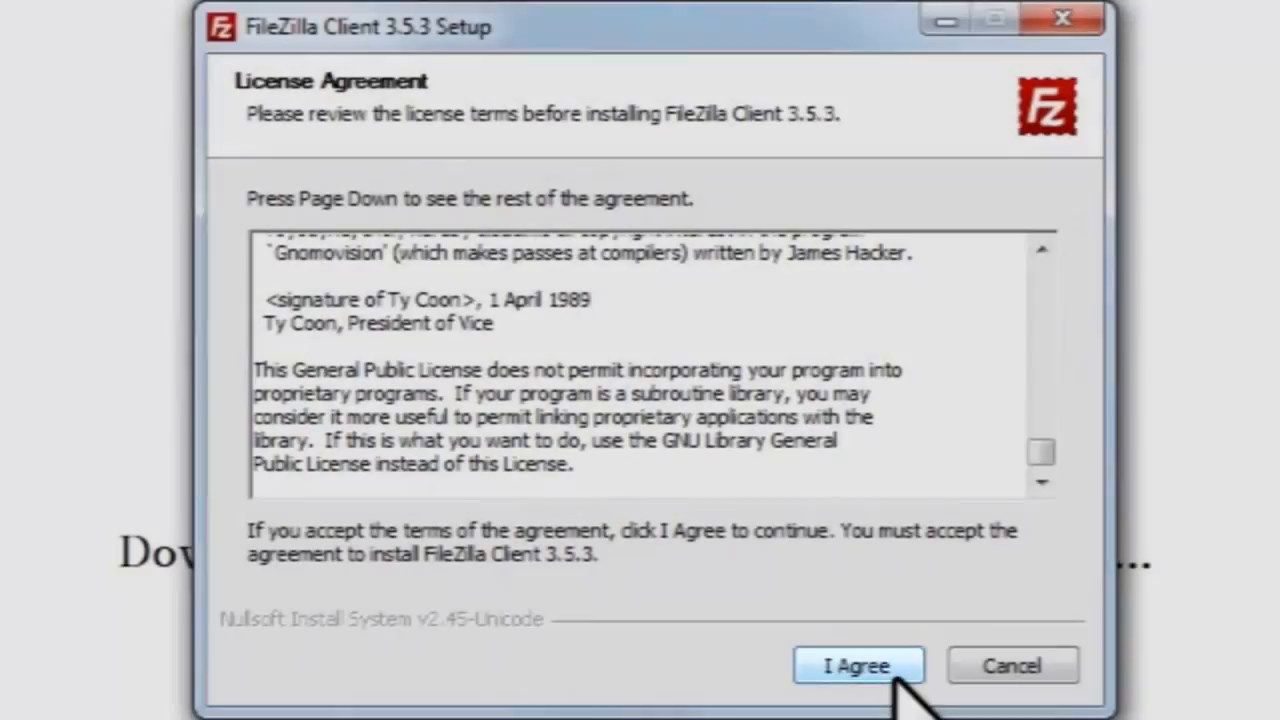
left_click(888, 670)
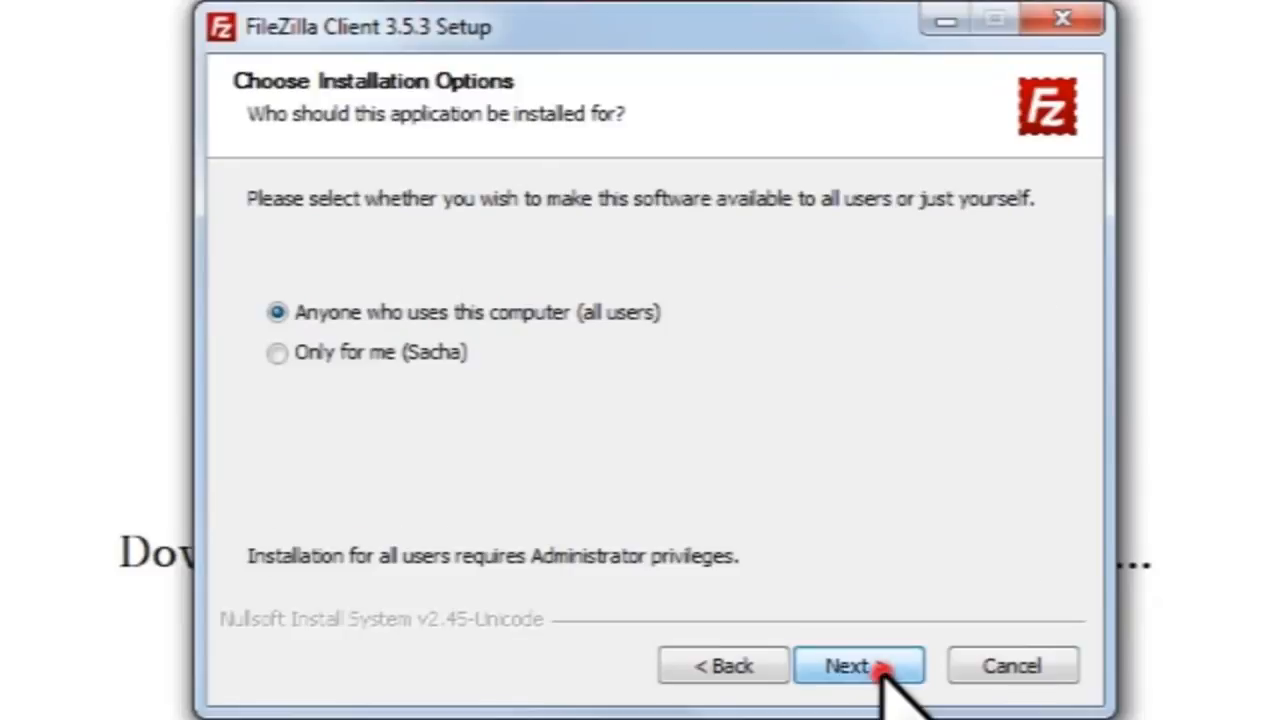
Install for all users with a Desktop Icon into C:\Program Files (x86)\FileZilla FTP Client.
left_click(882, 674)
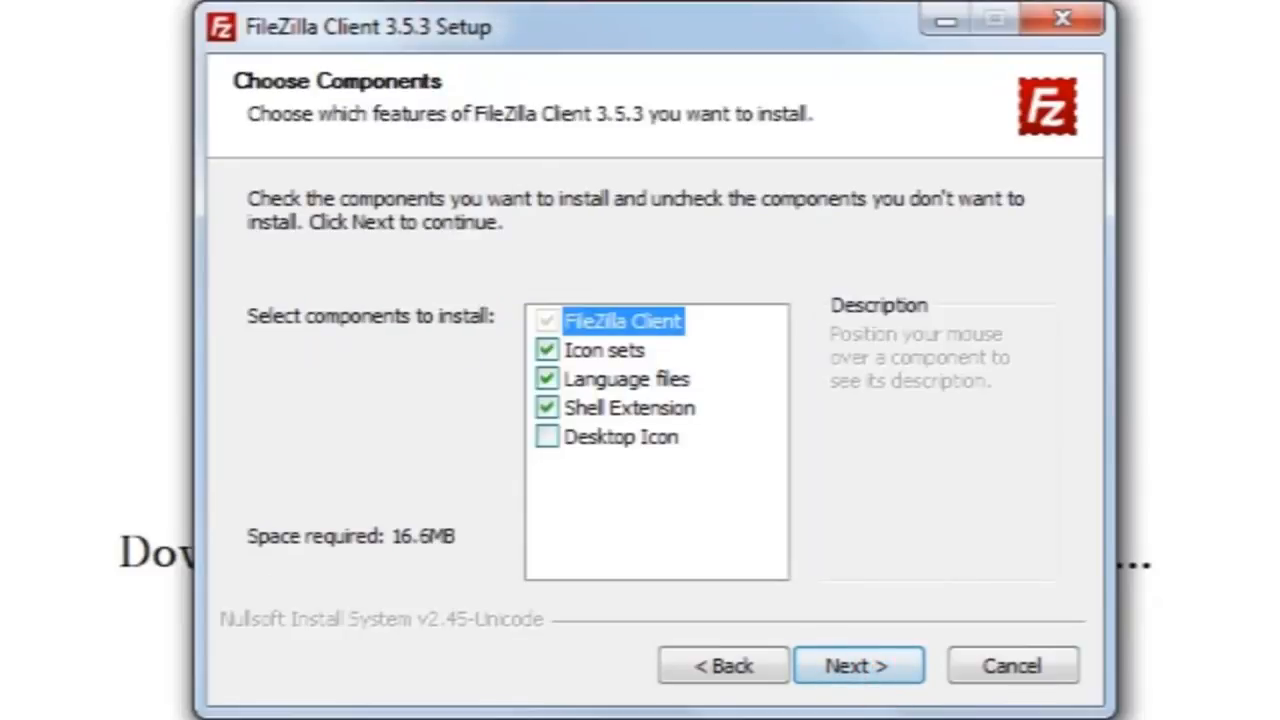
left_click(548, 437)
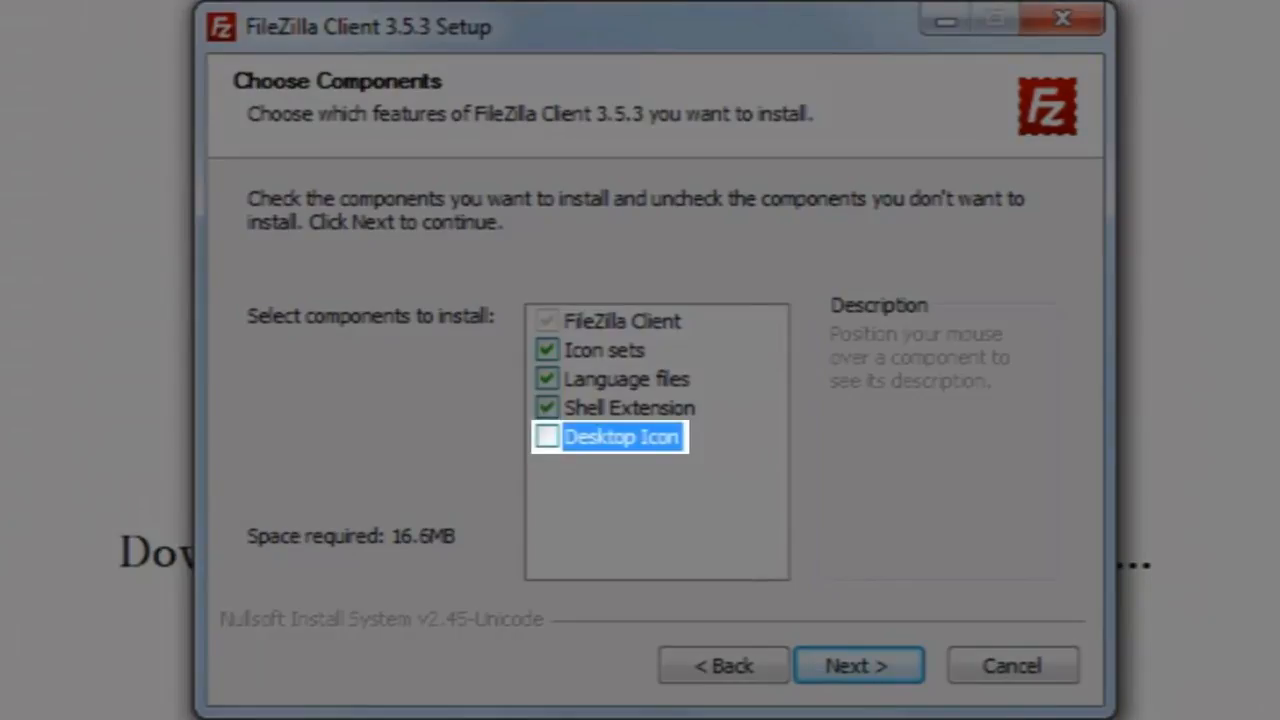
left_click(546, 437)
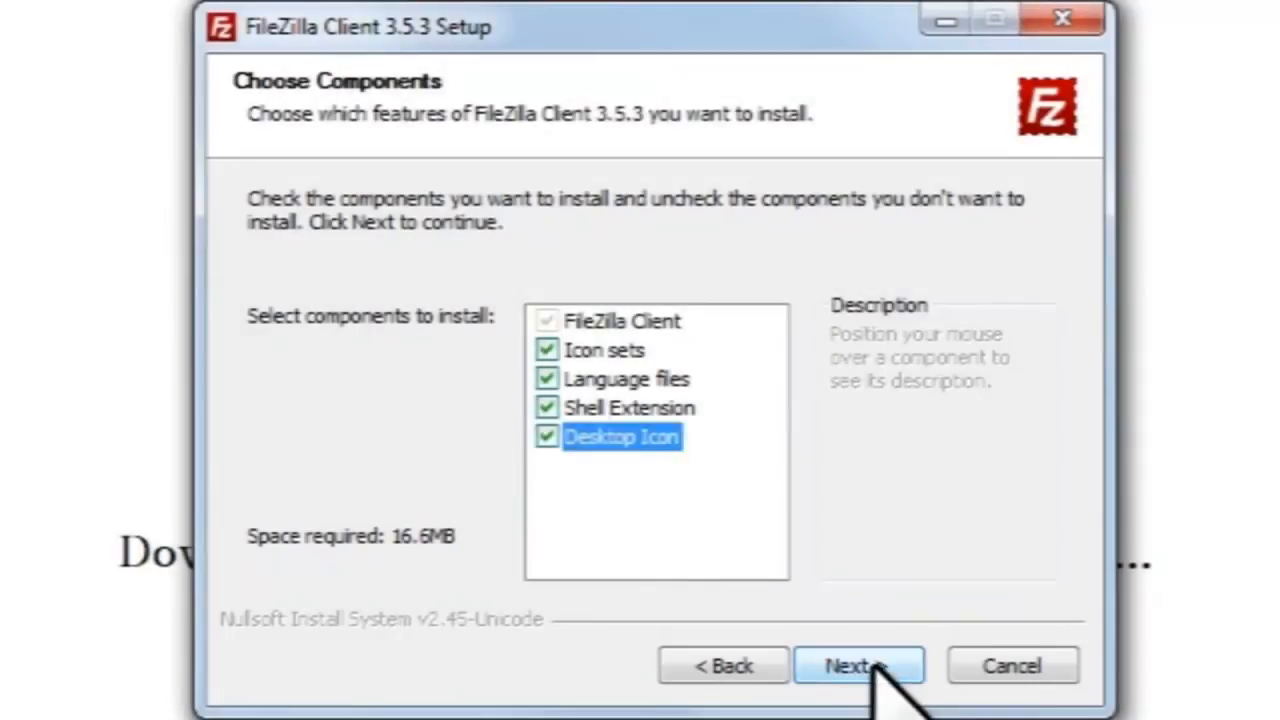
left_click(862, 665)
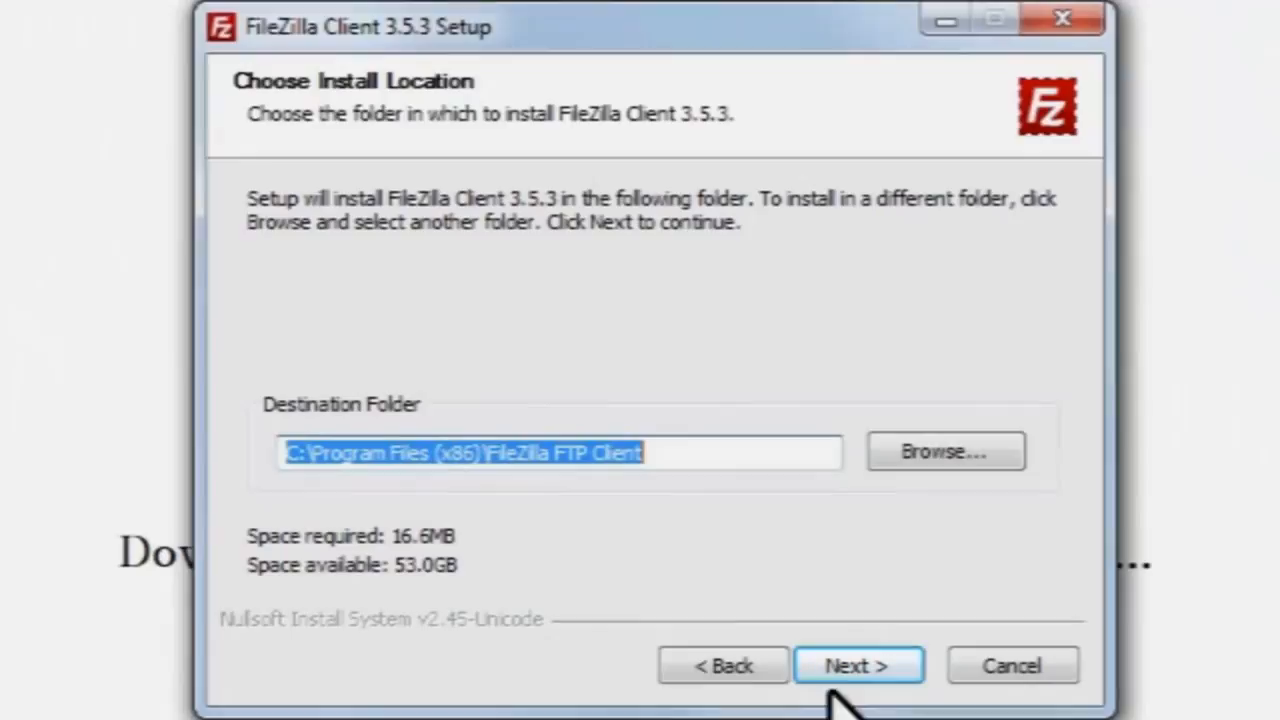
left_click(843, 663)
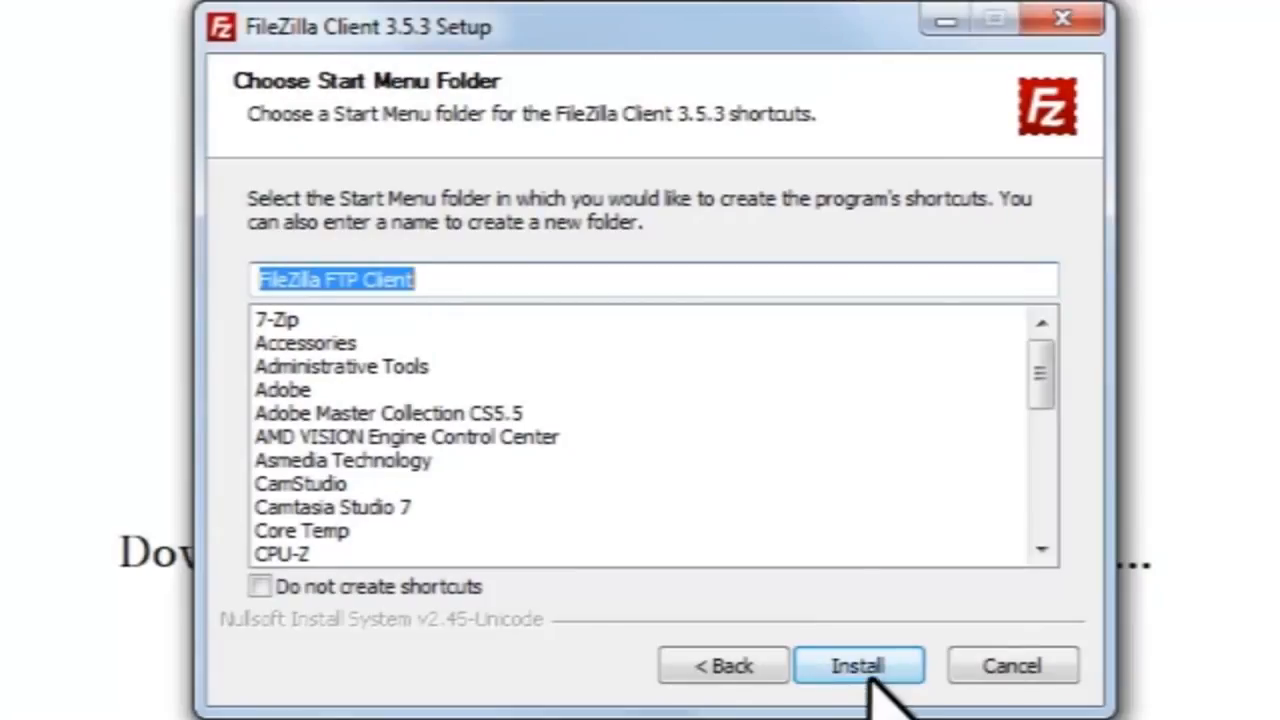
left_click(862, 670)
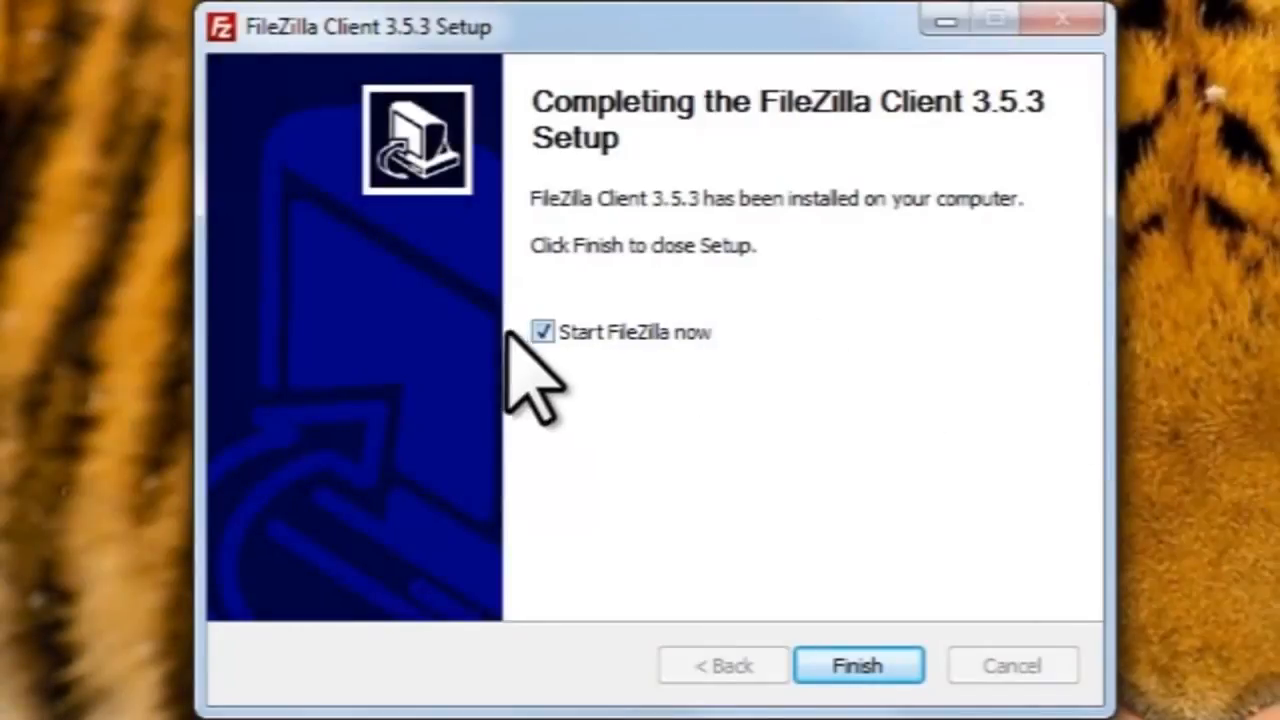
Finish setup with Start FileZilla now unticked, then launch FileZilla from All Programs > FileZilla FTP Client.
left_click(542, 332)
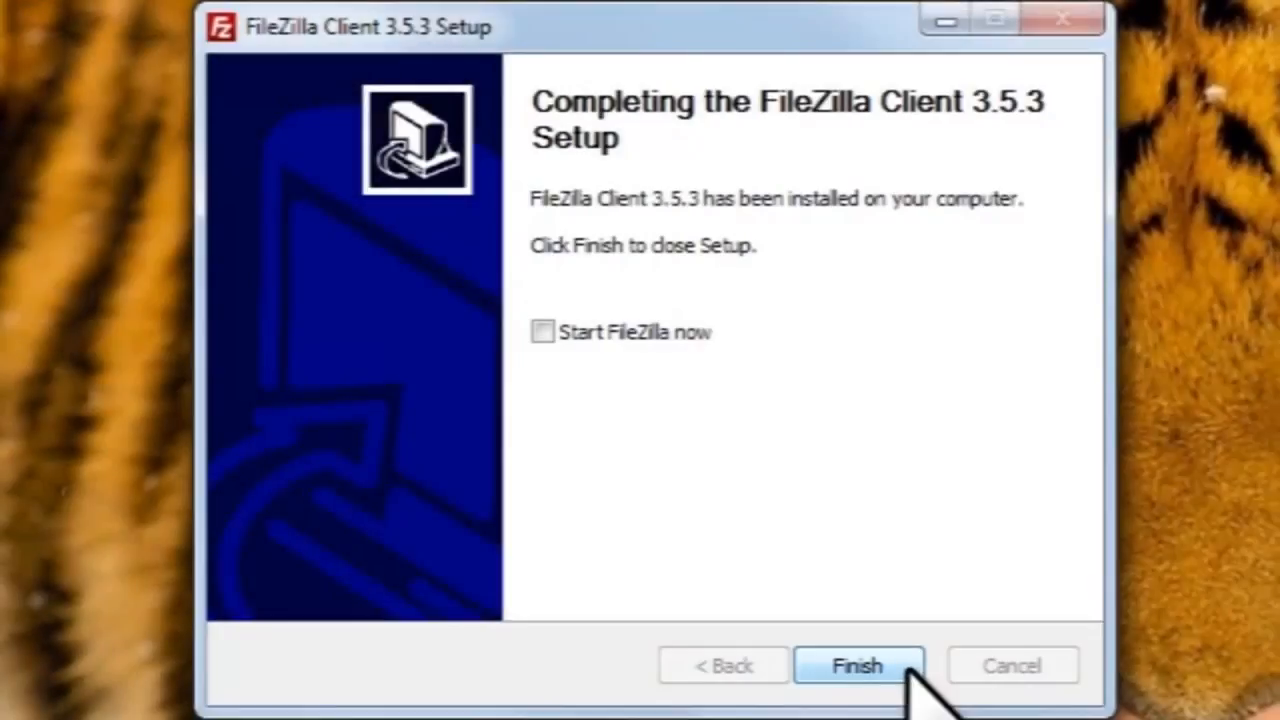
left_click(858, 665)
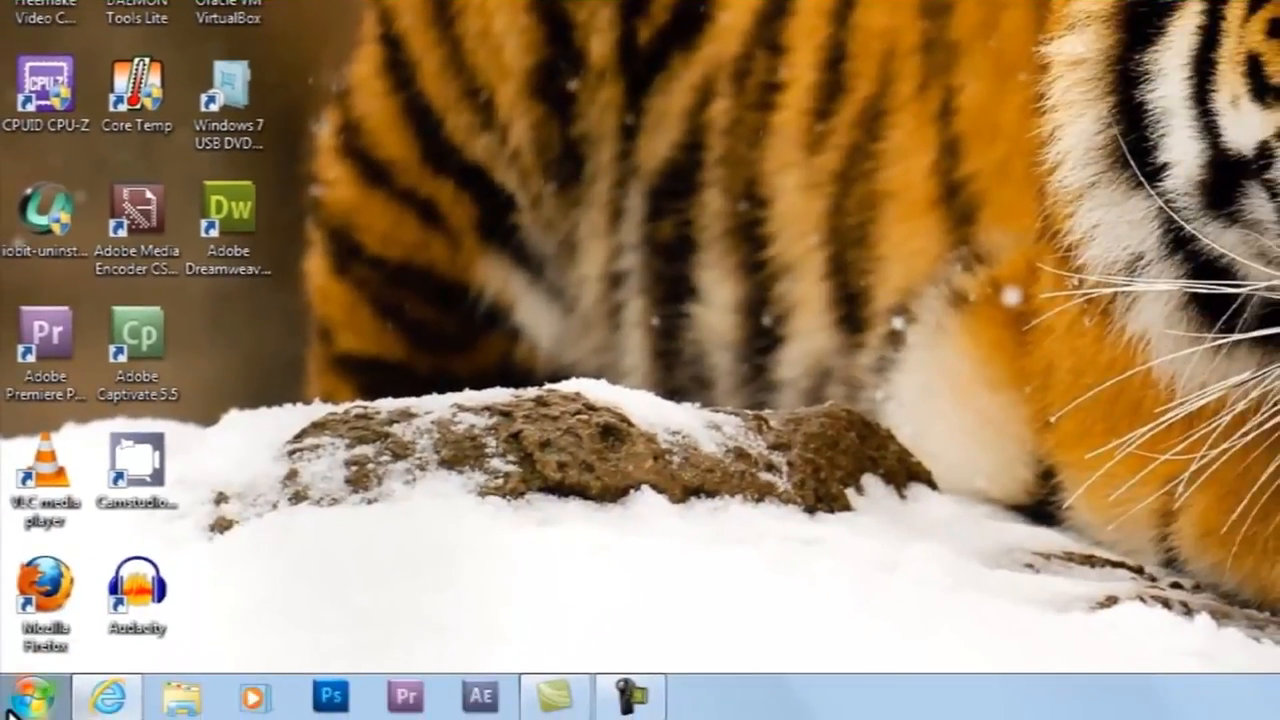
left_click(14, 704)
left_click(192, 589)
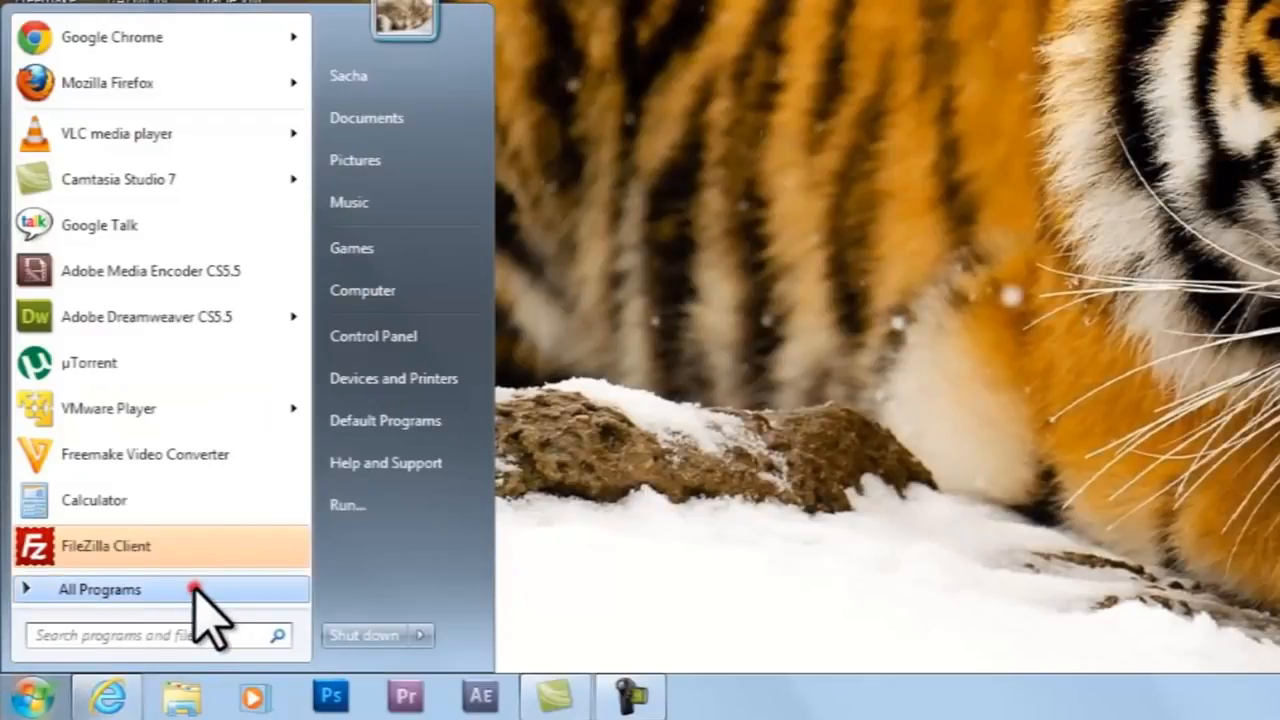
left_click_drag(303, 177, 310, 500)
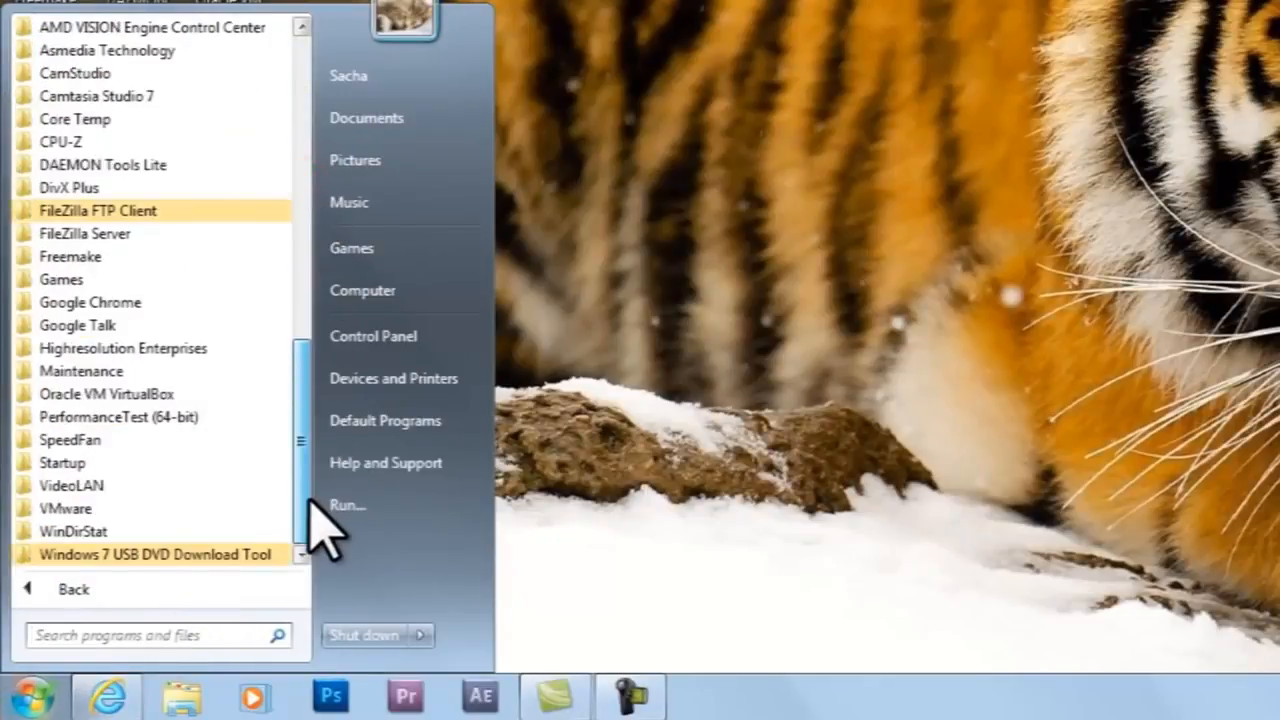
left_click(206, 211)
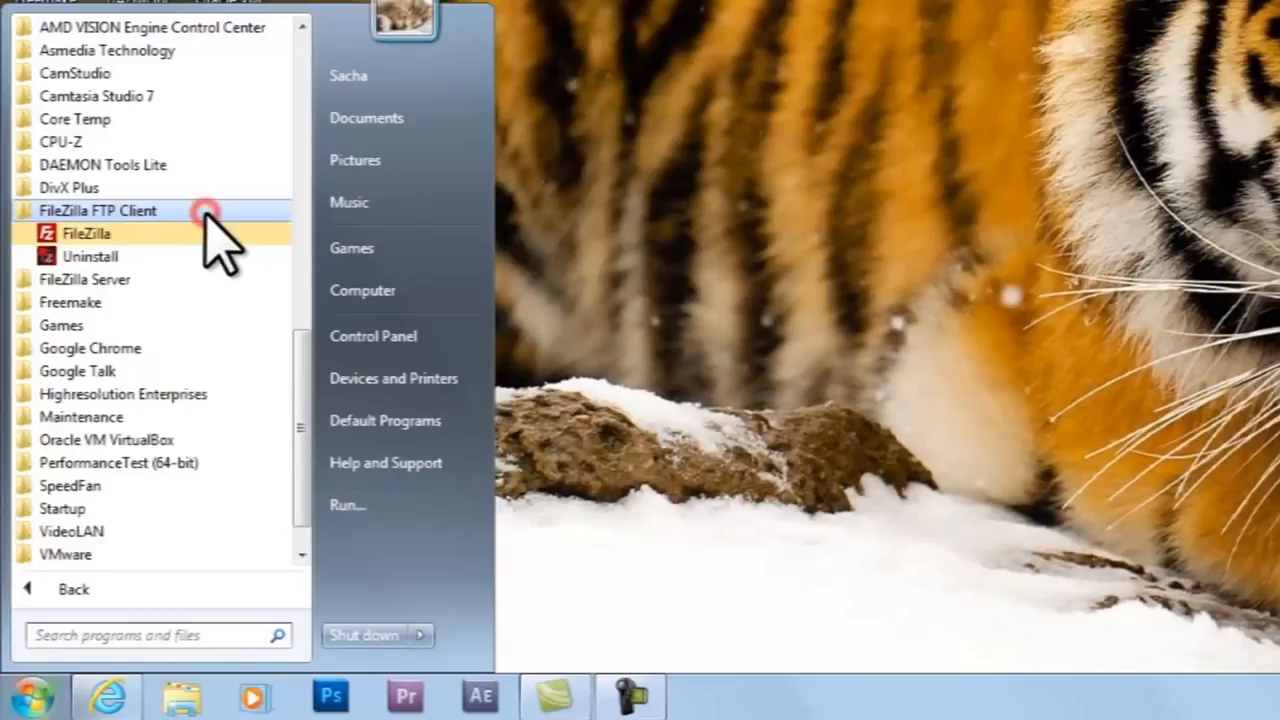
left_click(102, 236)
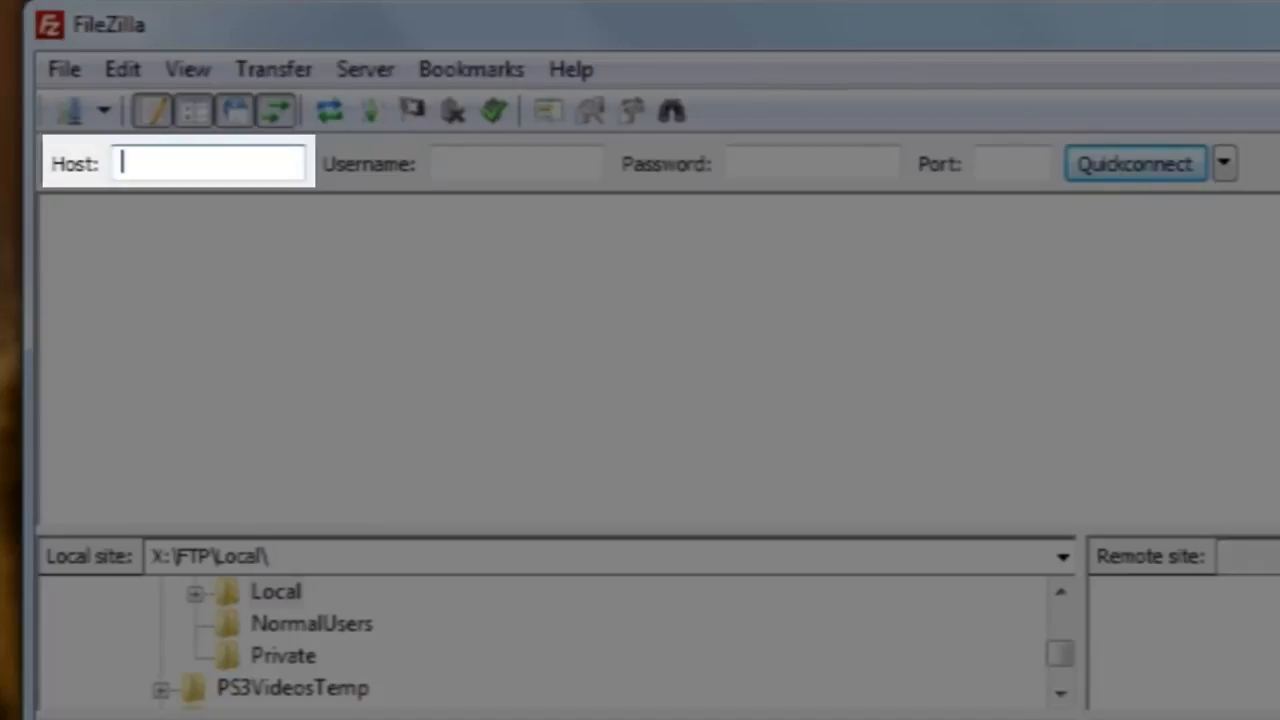
Quickconnect anonymously to host ftp.kernel.org.
type("f")
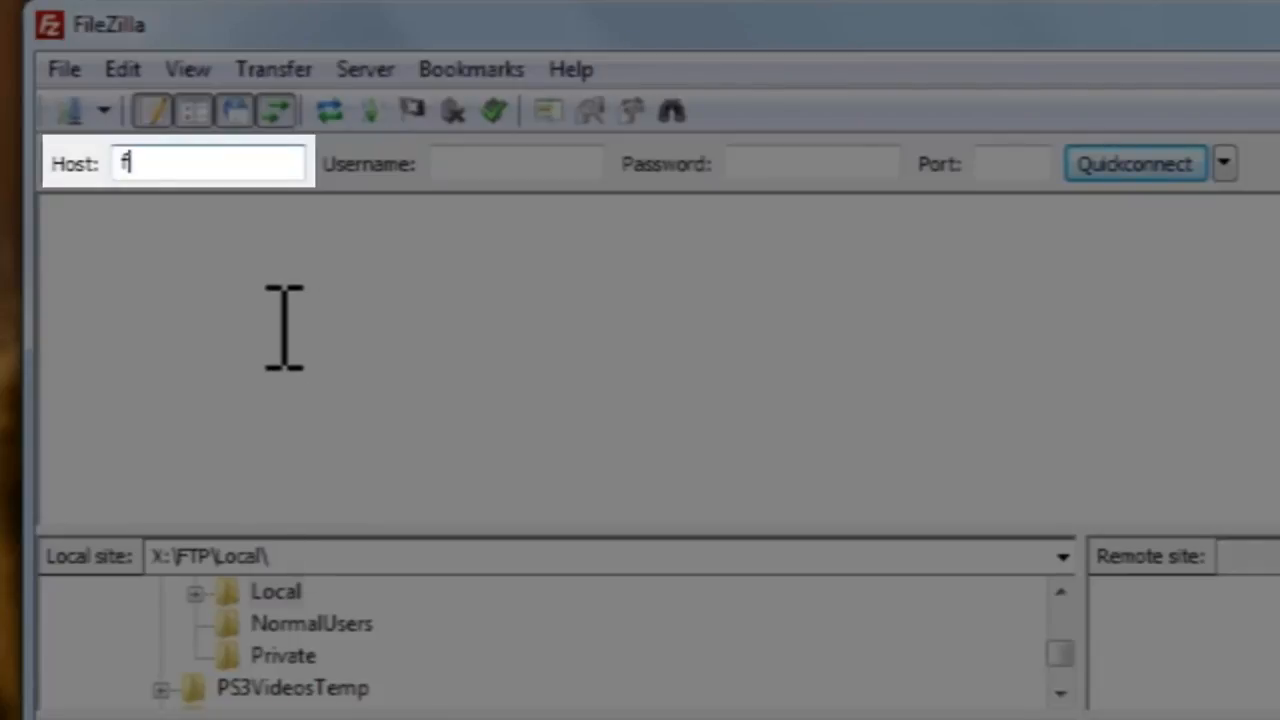
type("tp.kernel.")
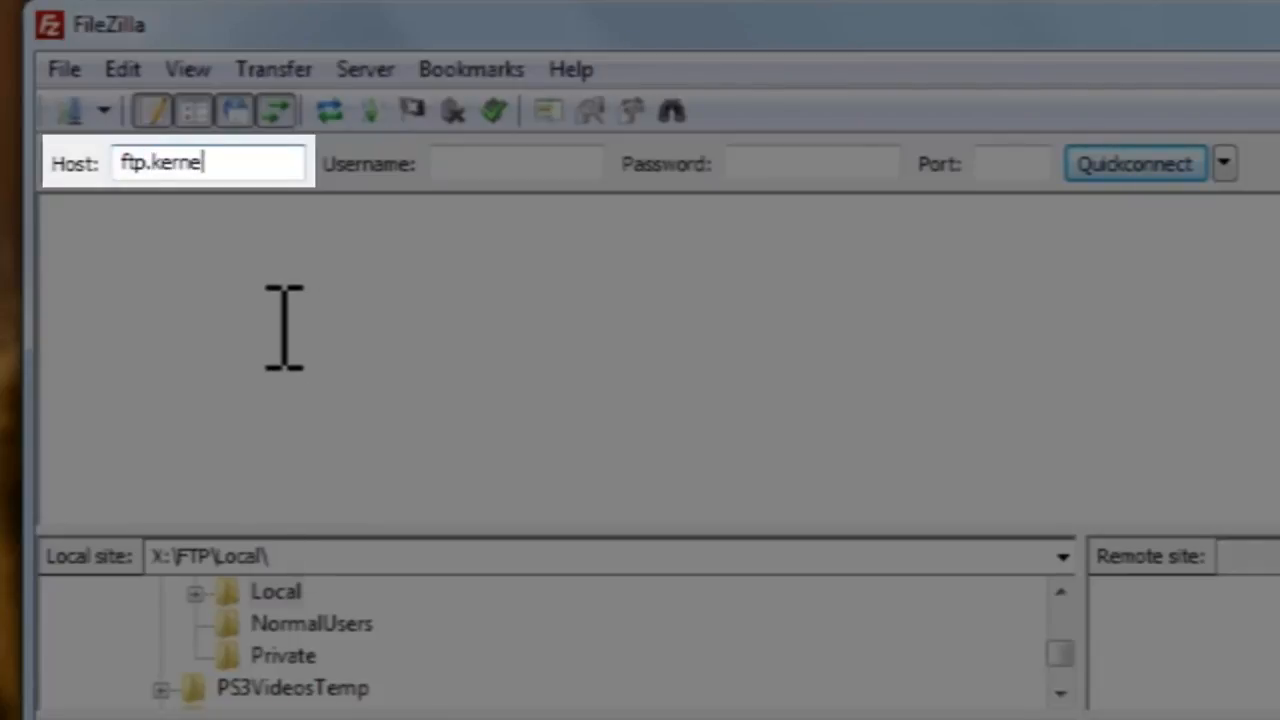
type("org")
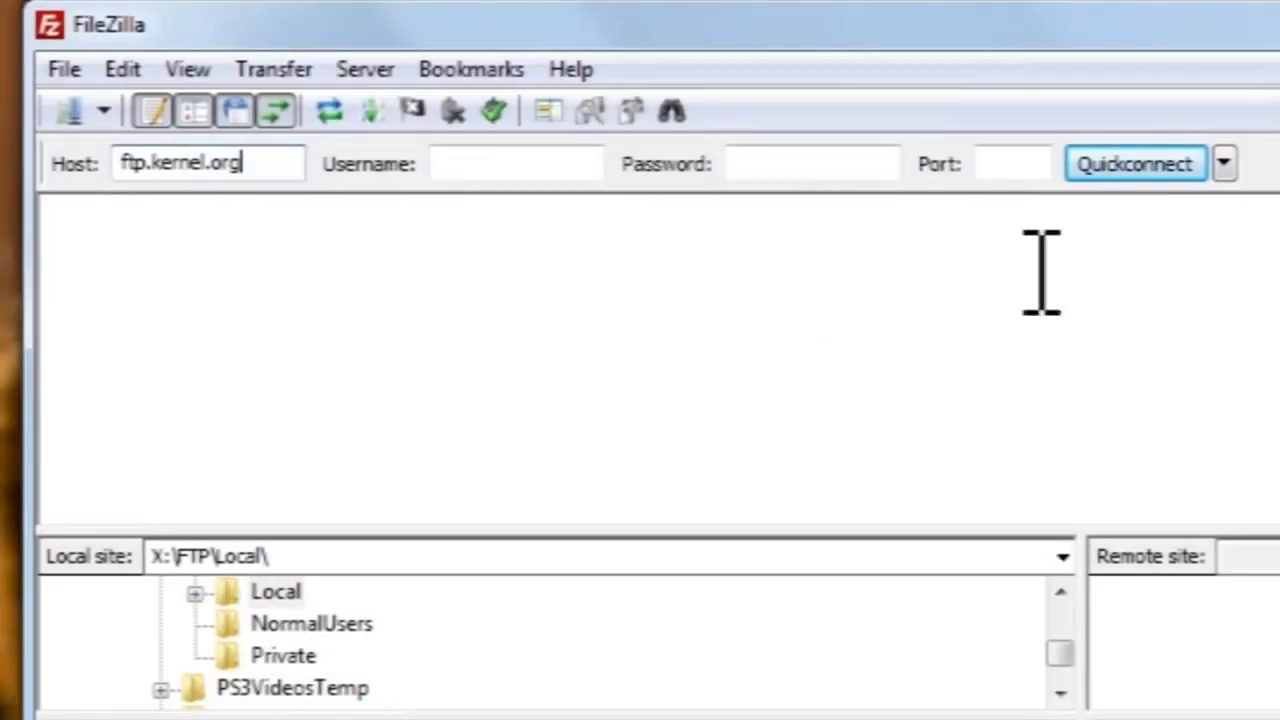
left_click(1182, 165)
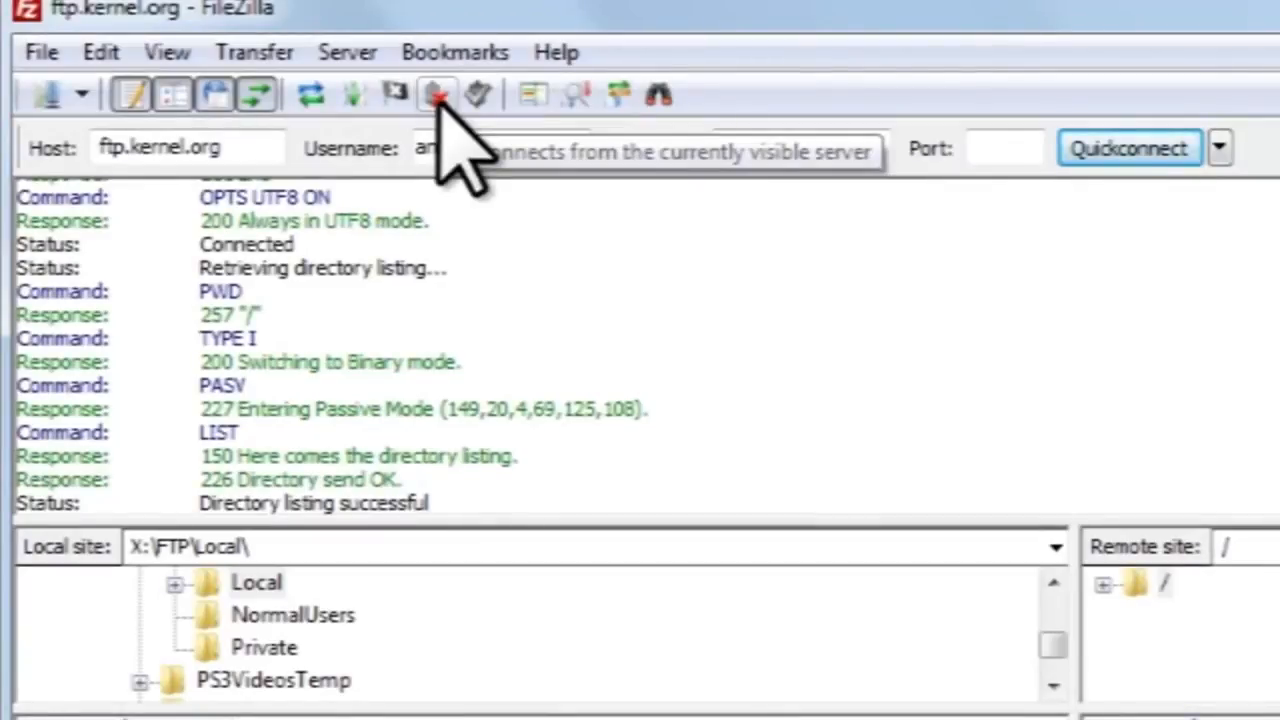
Disconnect from ftp.kernel.org and bring up the Site Manager.
left_click(438, 96)
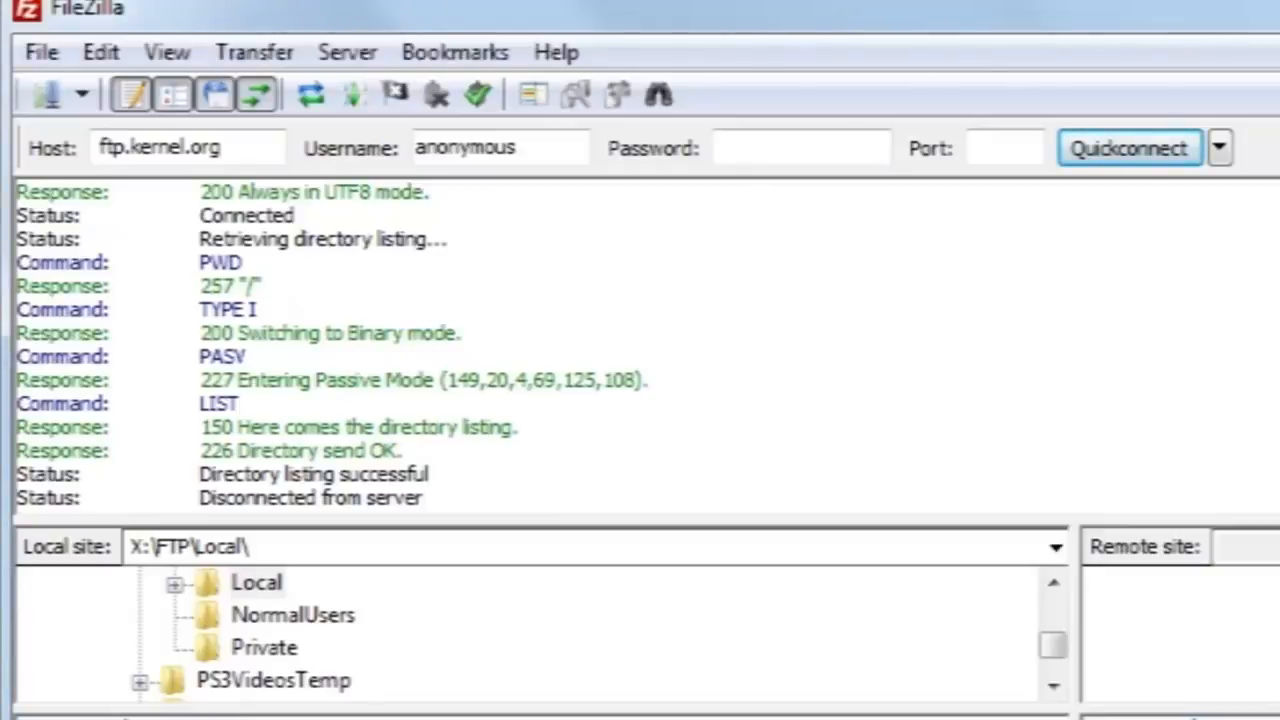
left_click(40, 54)
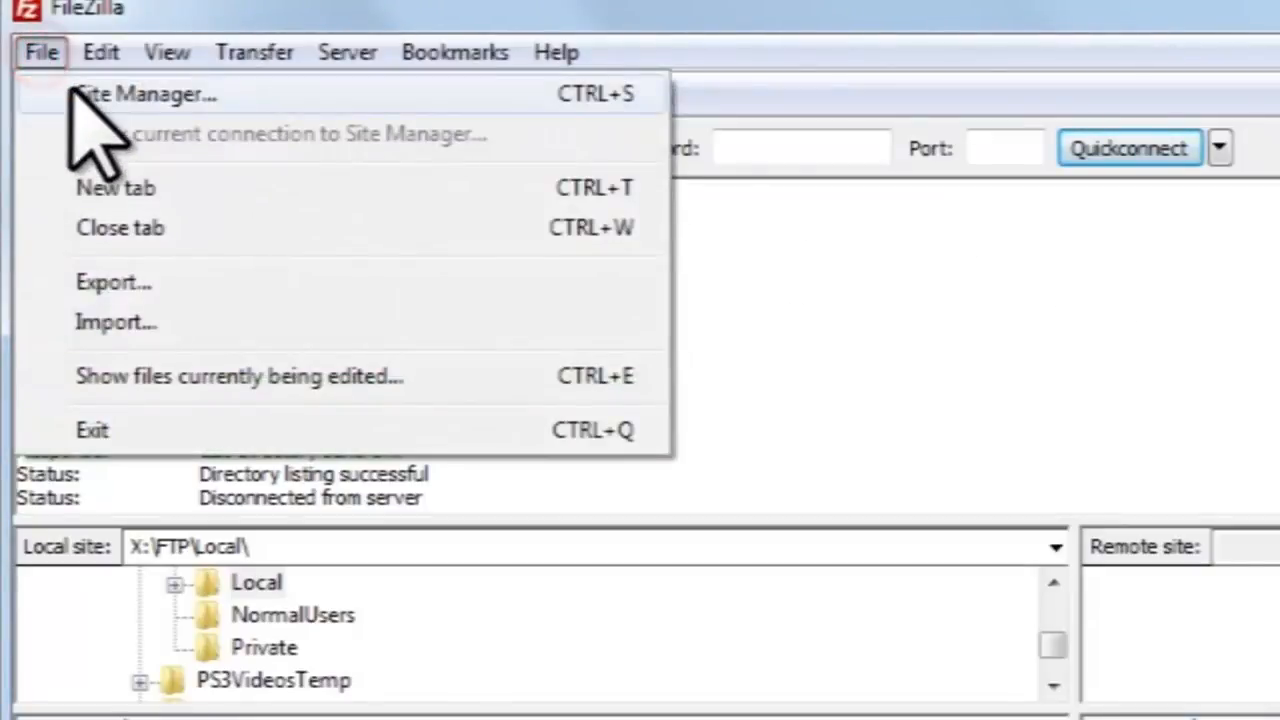
left_click(178, 3)
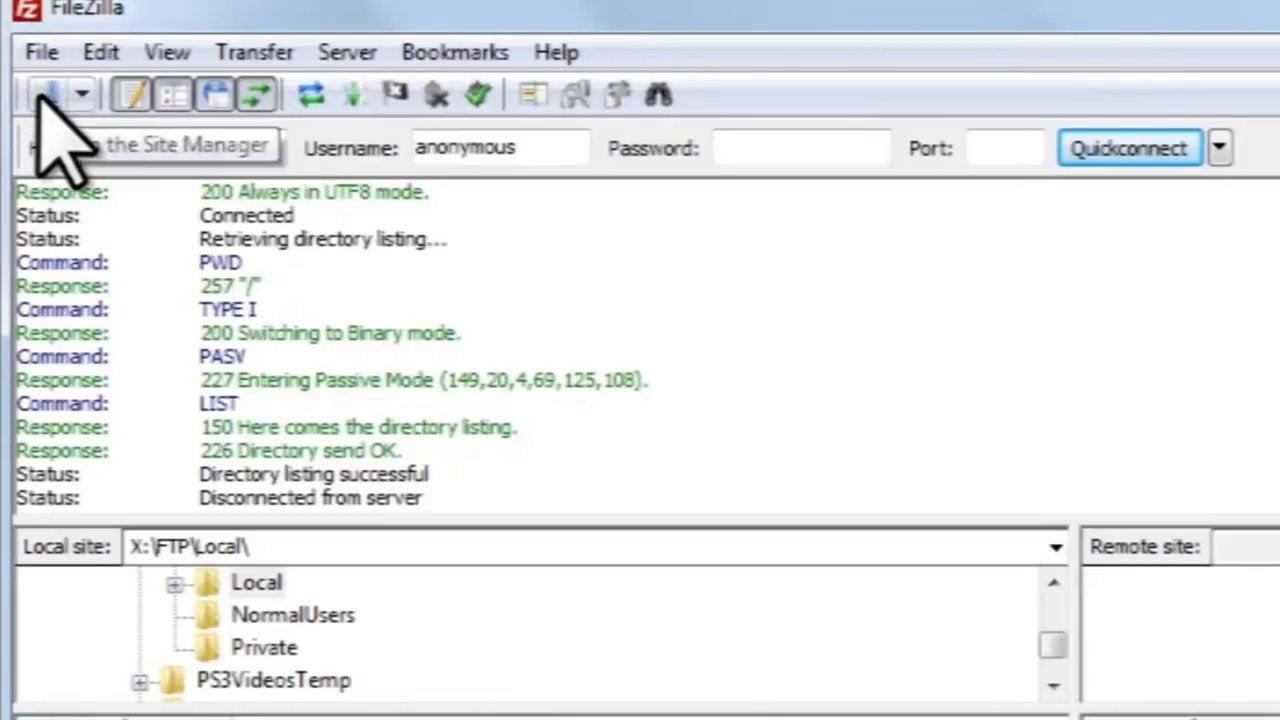
left_click(45, 94)
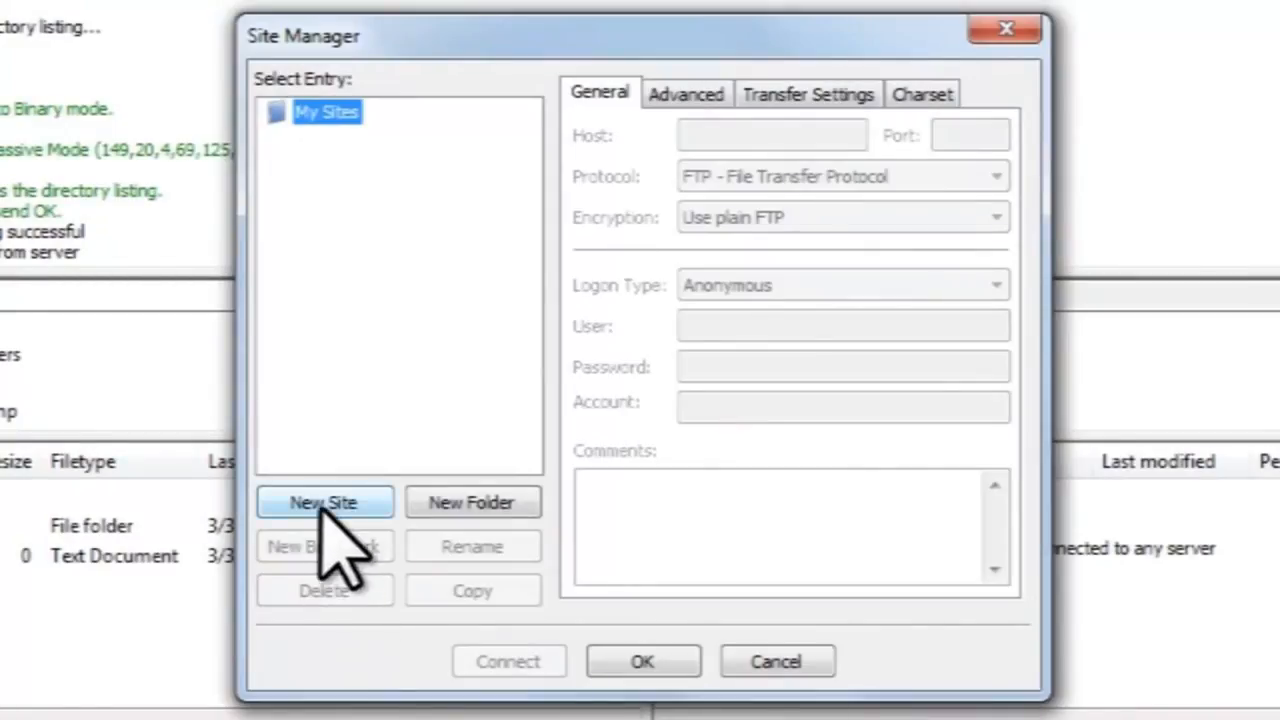
Create a new site under My Sites named 'Local Server'.
left_click(323, 503)
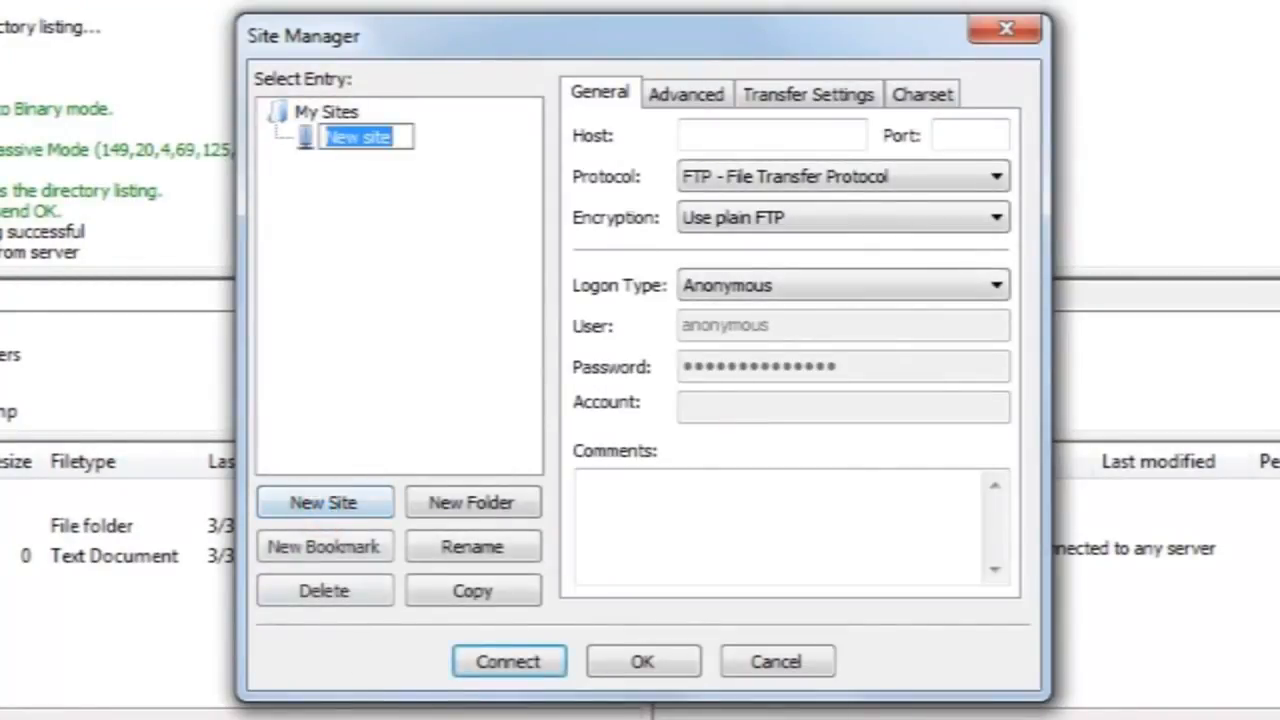
type("L")
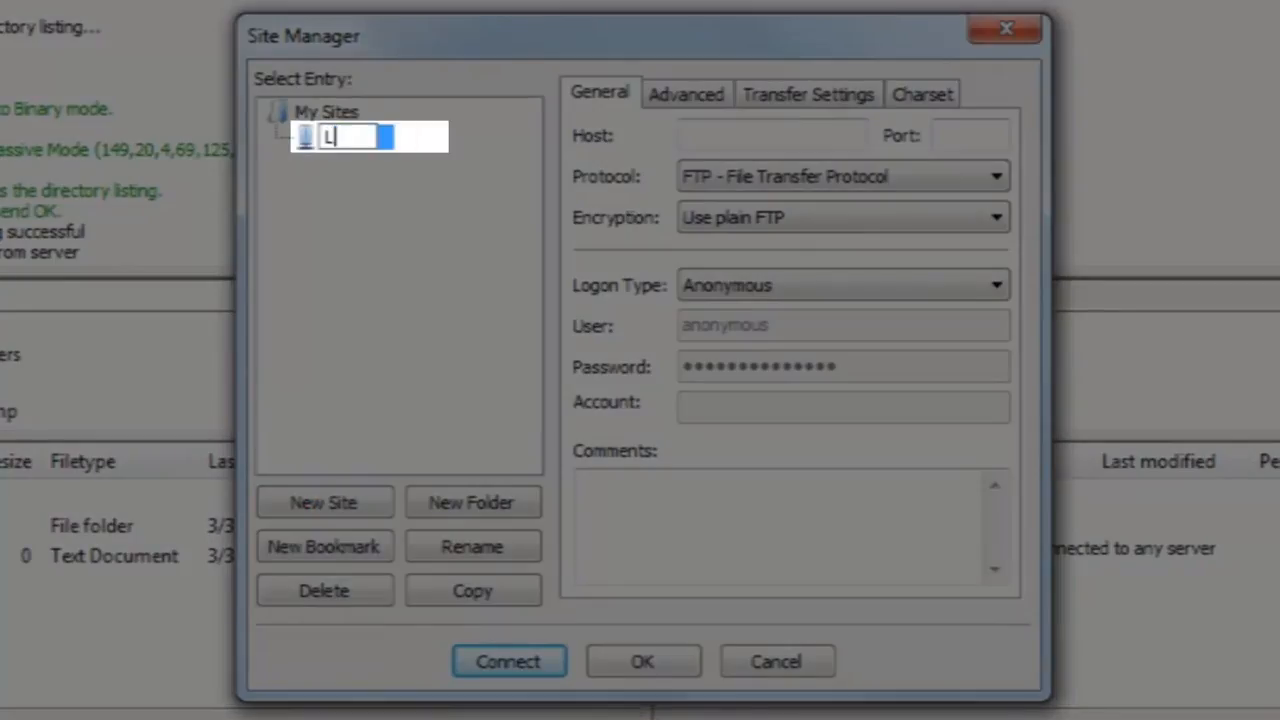
type("ocal Server")
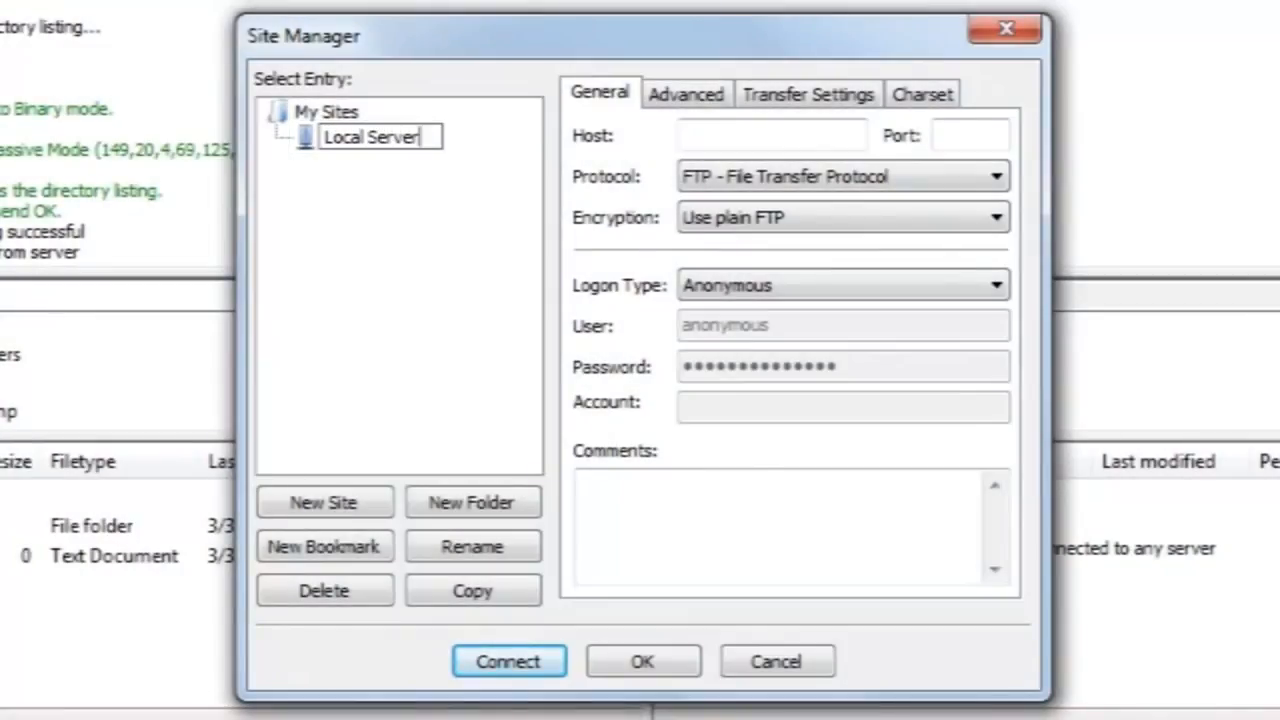
key("Return")
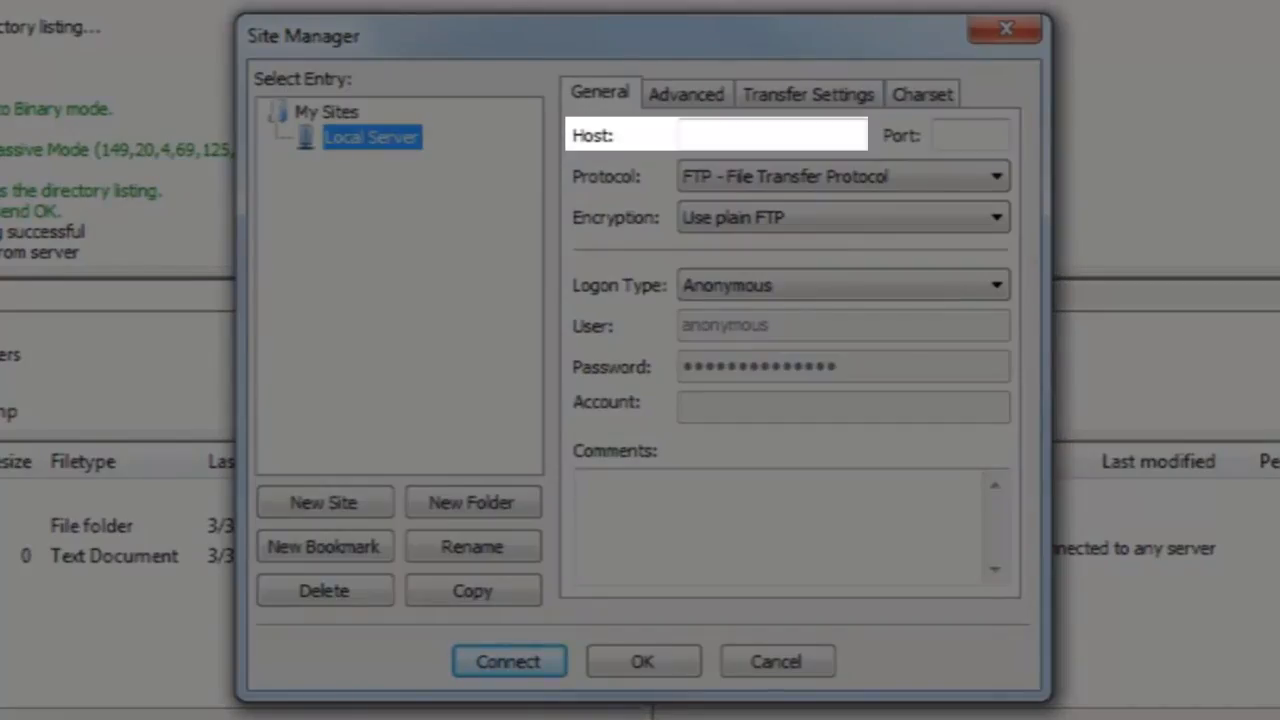
Set the Local Server host to localhost, keeping FTP protocol and Use plain FTP encryption.
left_click(777, 128)
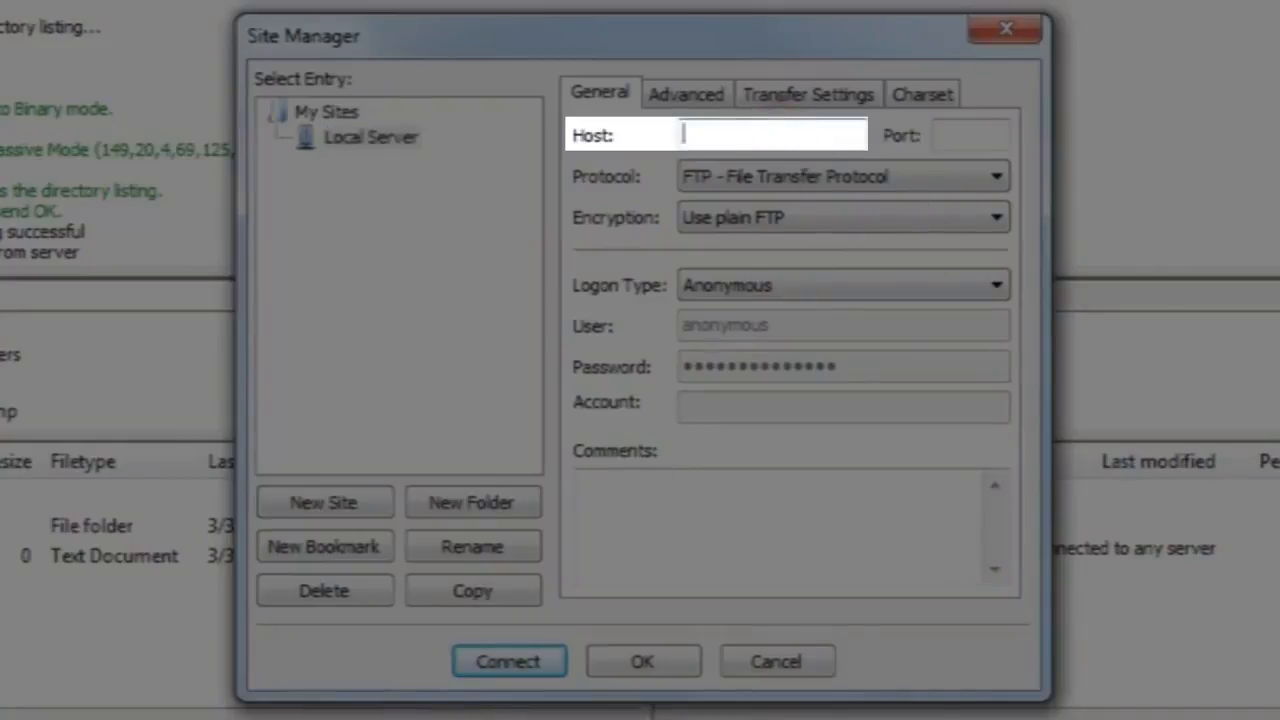
type("localhost")
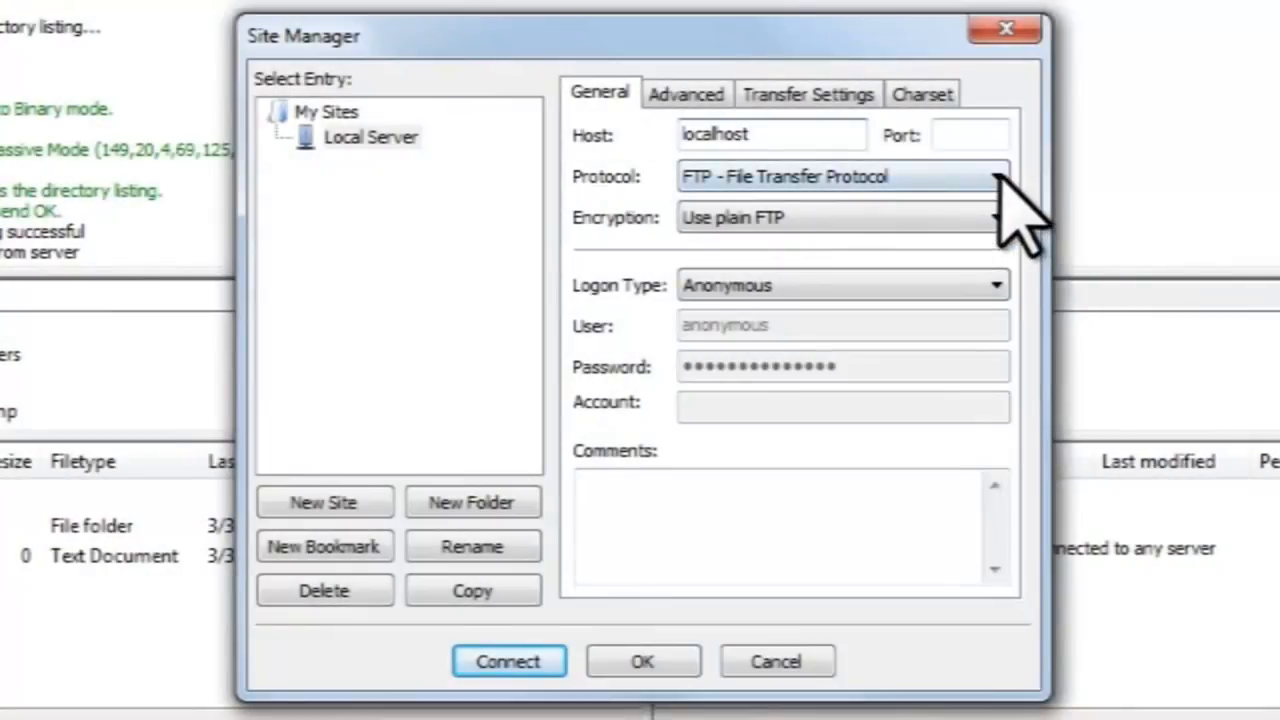
left_click(998, 178)
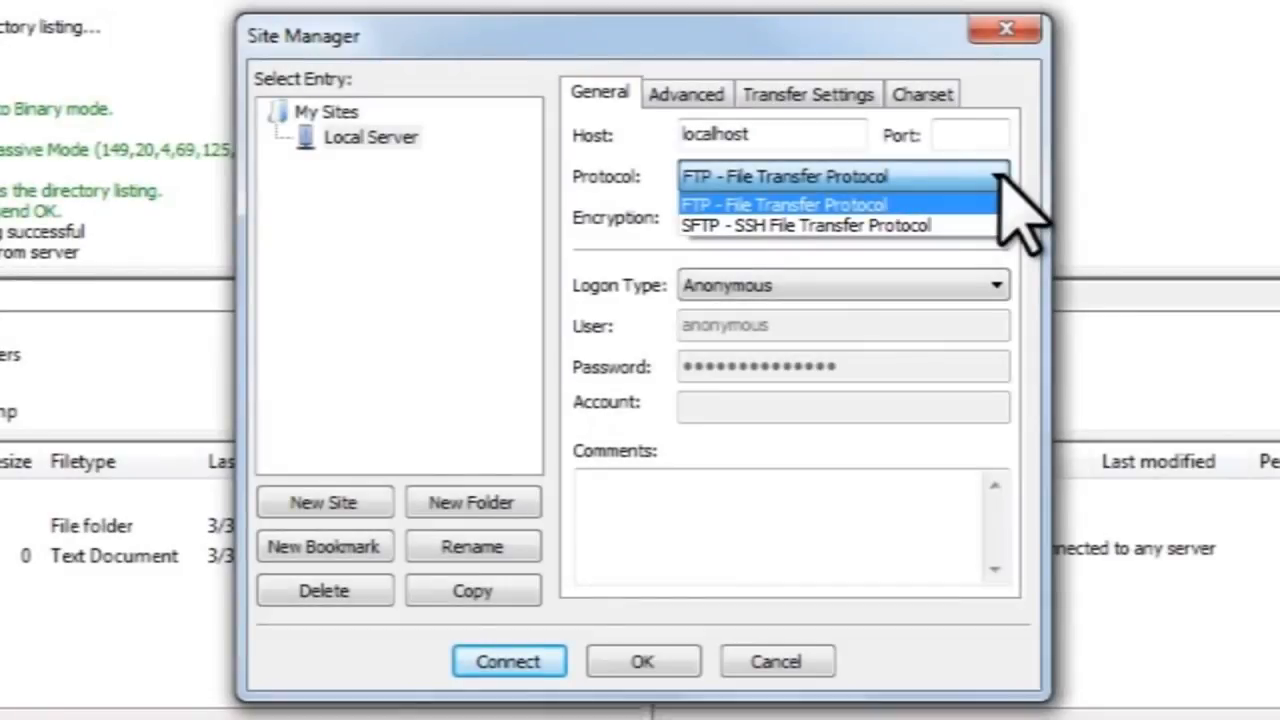
left_click(998, 176)
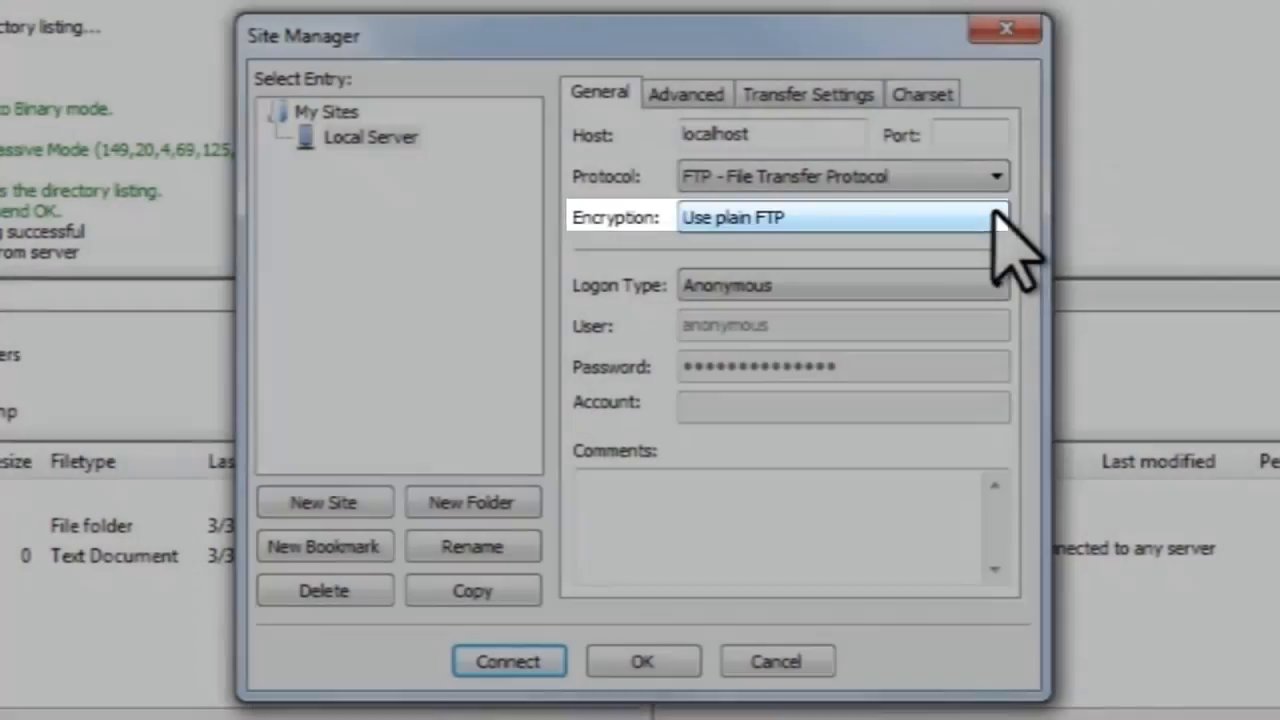
left_click(997, 218)
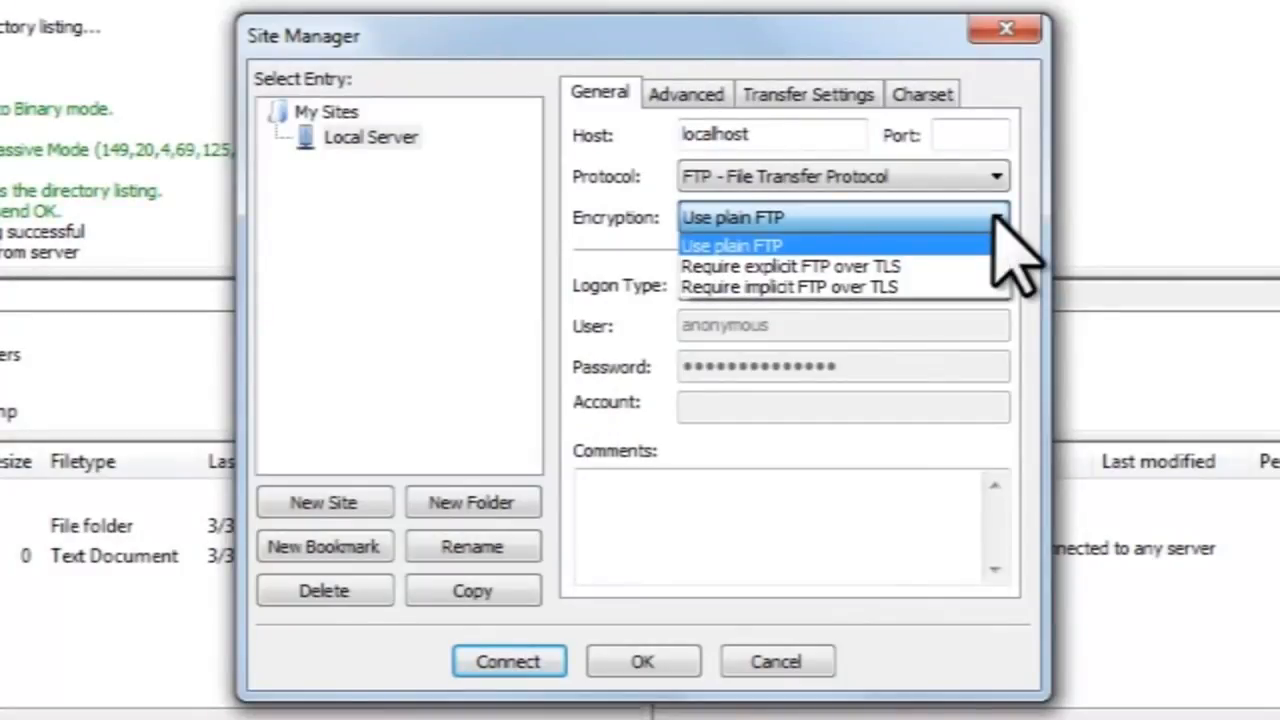
left_click(996, 216)
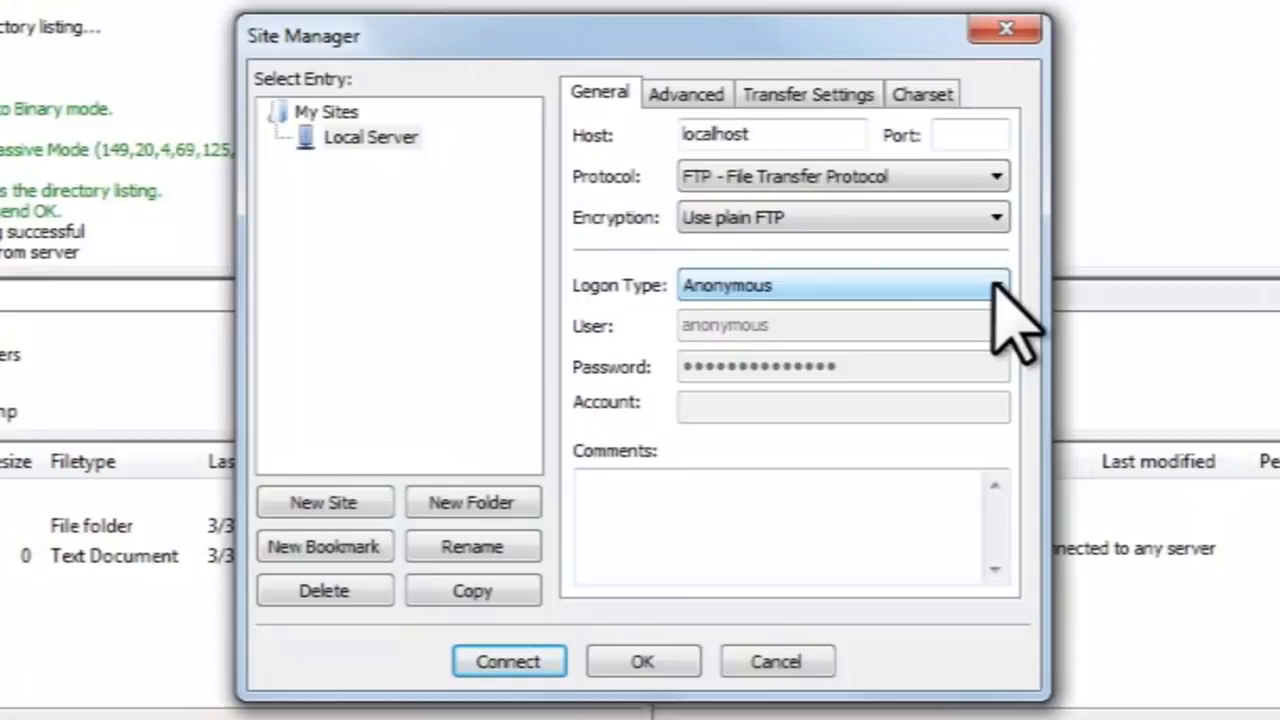
Switch logon type to Normal, replacing 'anonymous' with the username and entering the password.
left_click(1003, 286)
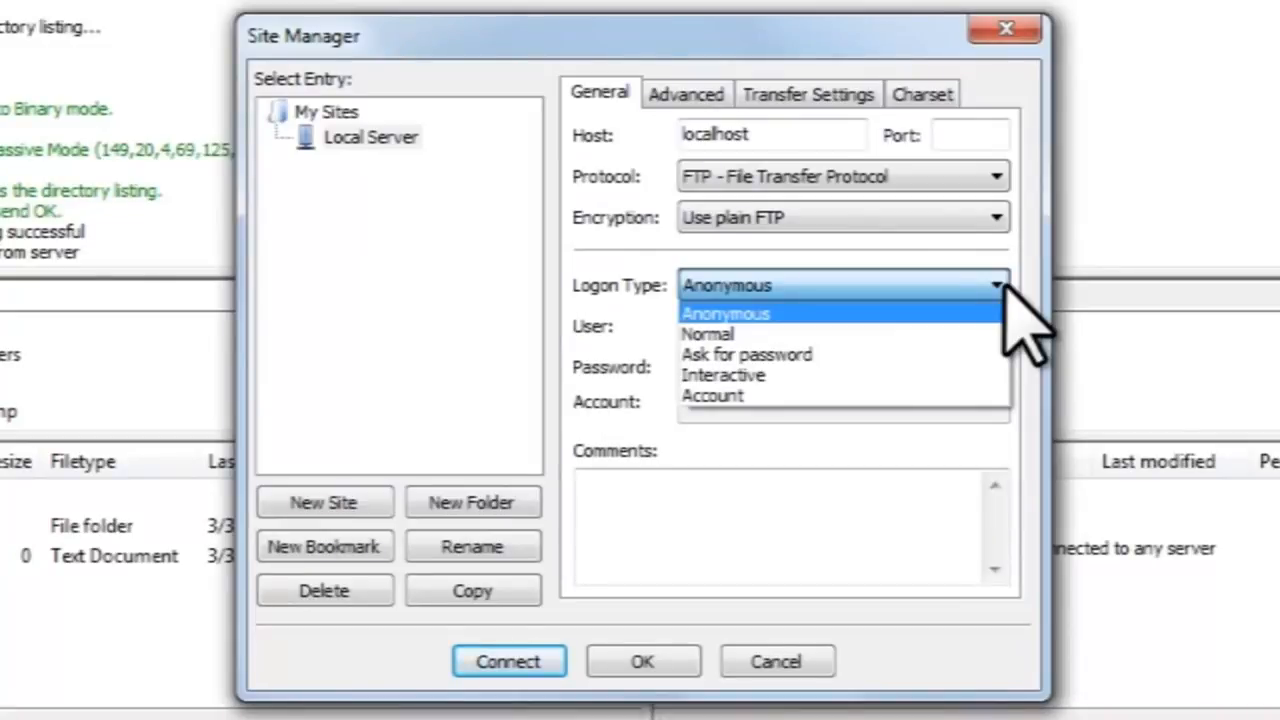
left_click(1002, 285)
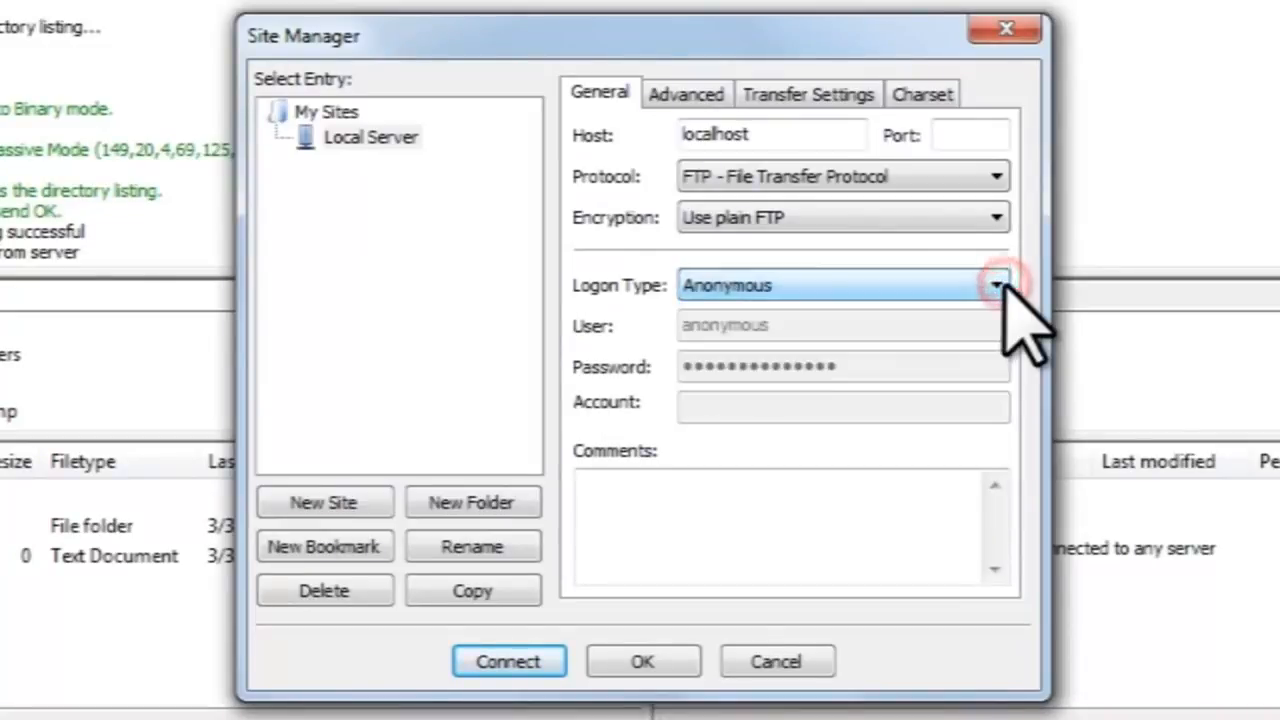
left_click(998, 286)
left_click(937, 331)
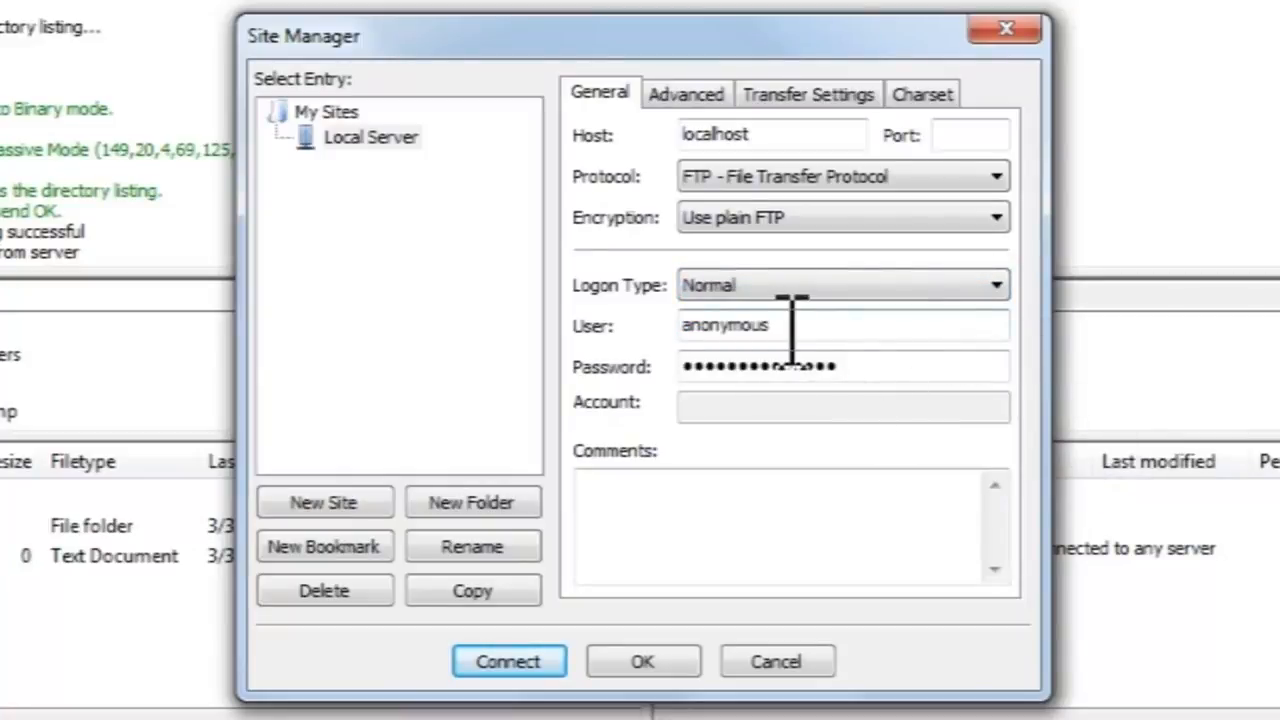
double_click(777, 331)
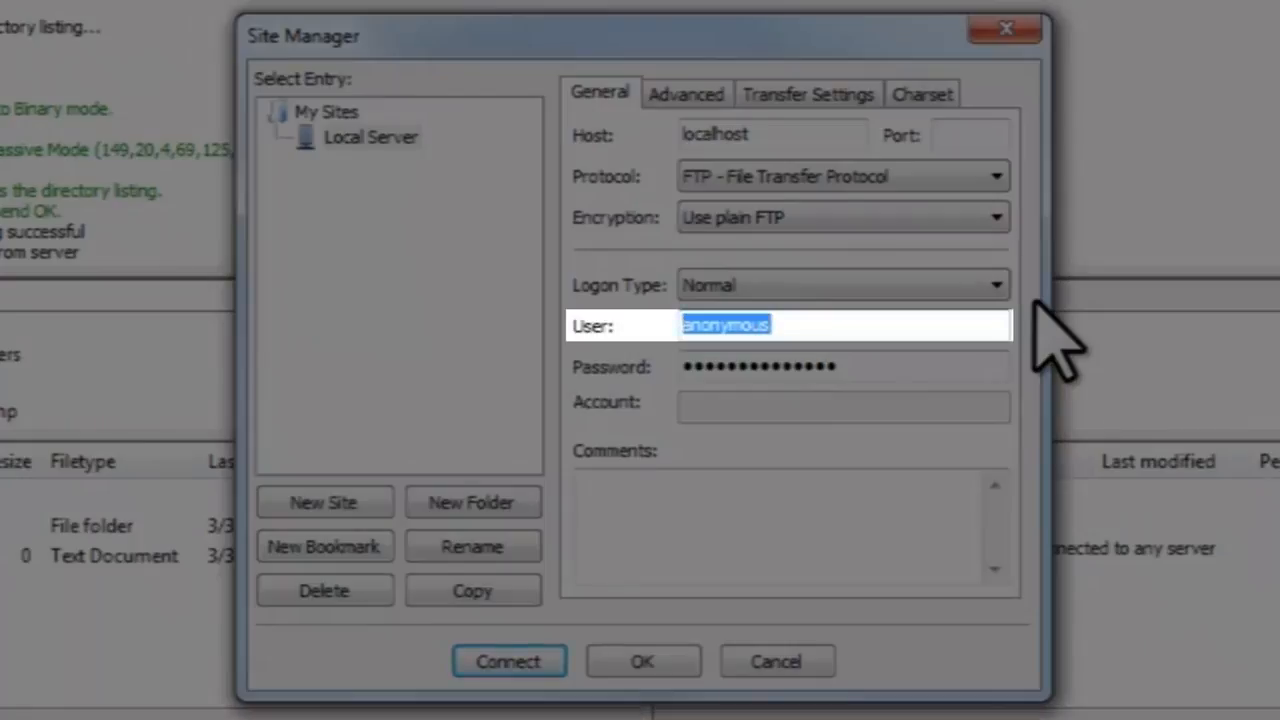
type("User1")
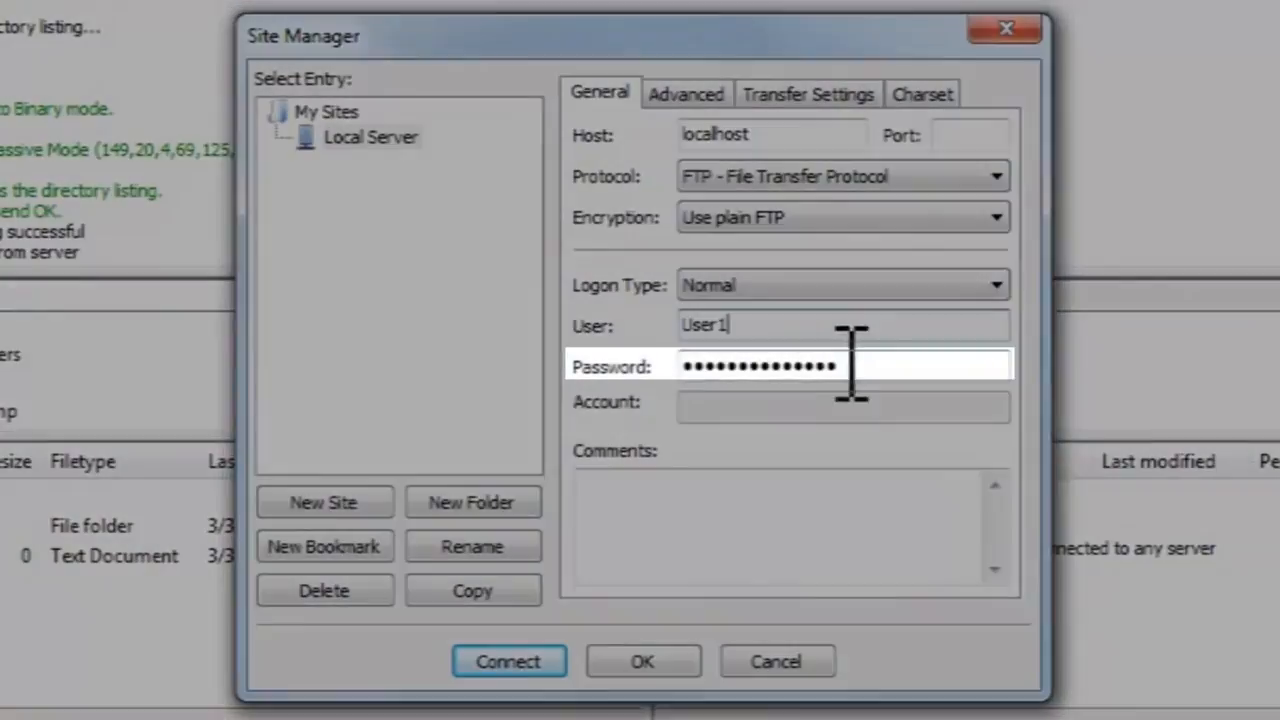
double_click(900, 366)
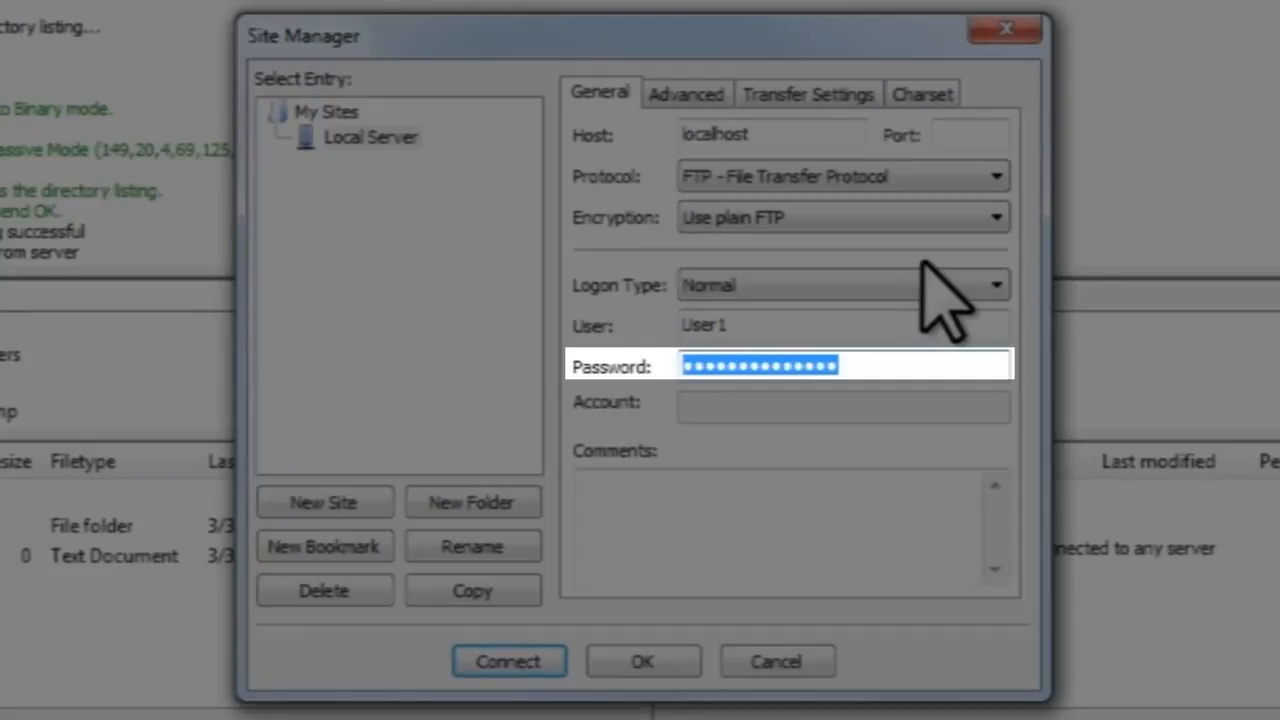
type("•••••••••")
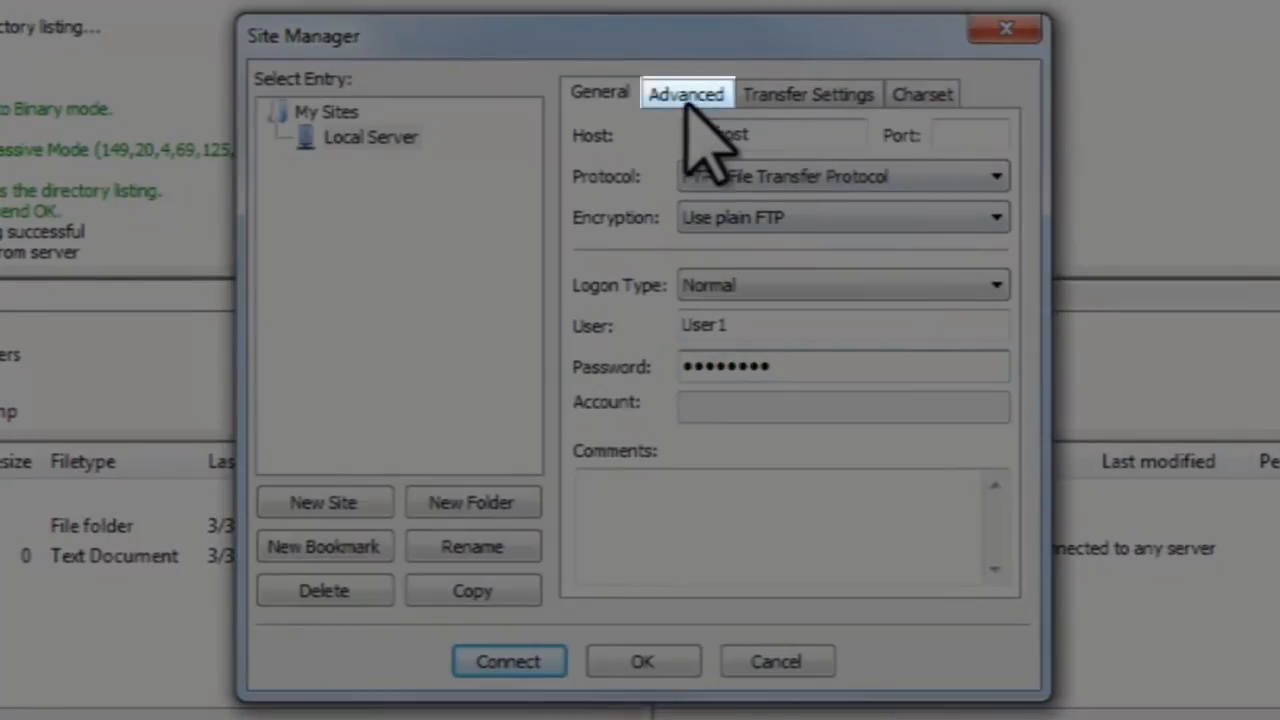
On the Advanced tab, keep the server type at Default (Autodetect).
left_click(688, 100)
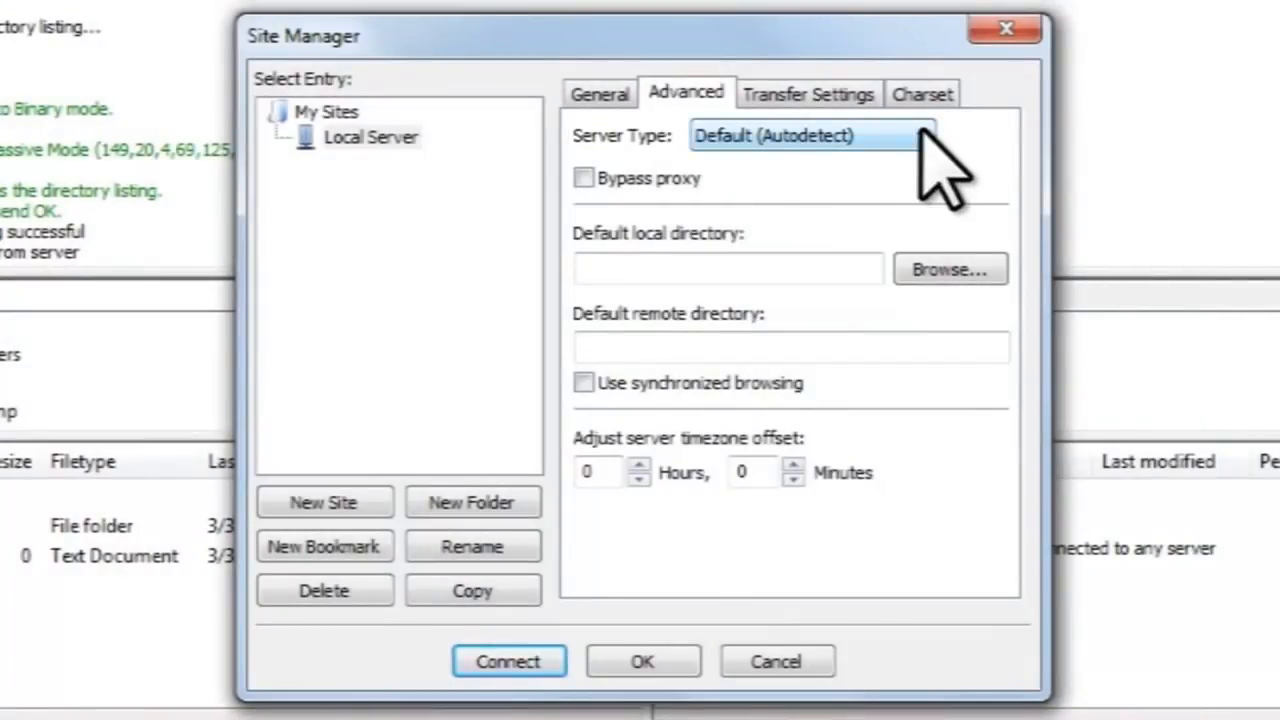
left_click(925, 137)
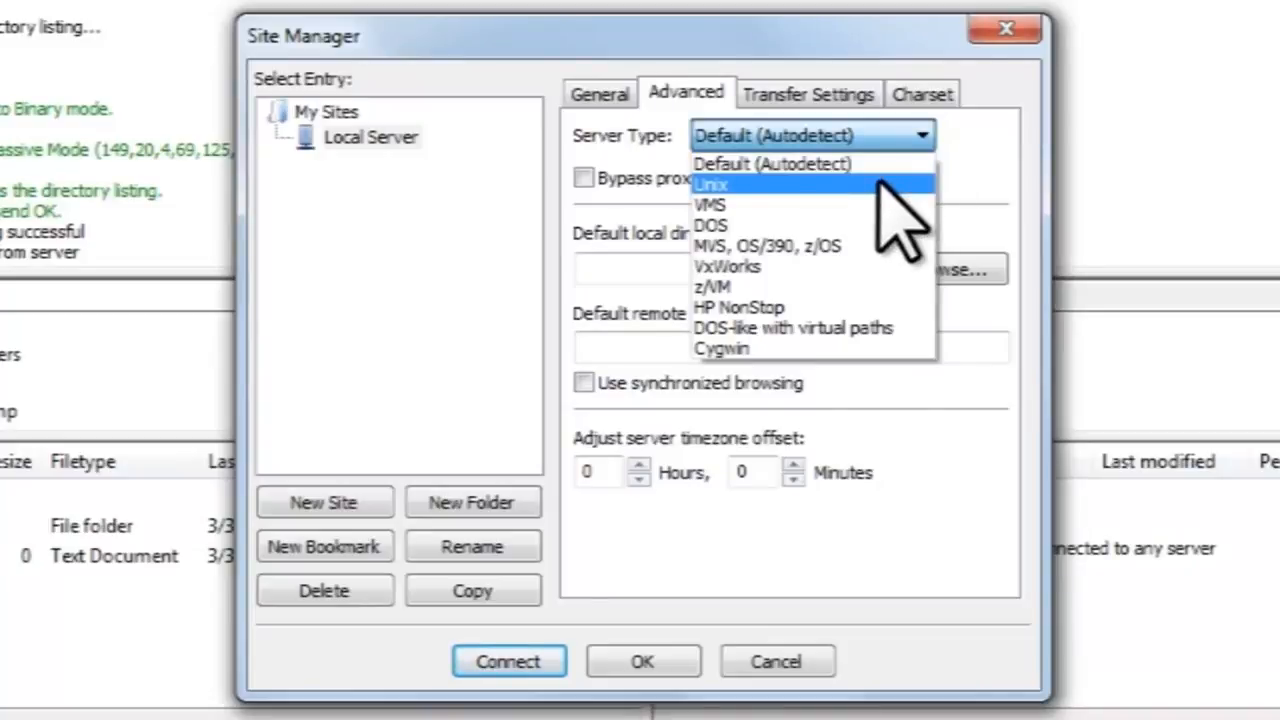
left_click(920, 137)
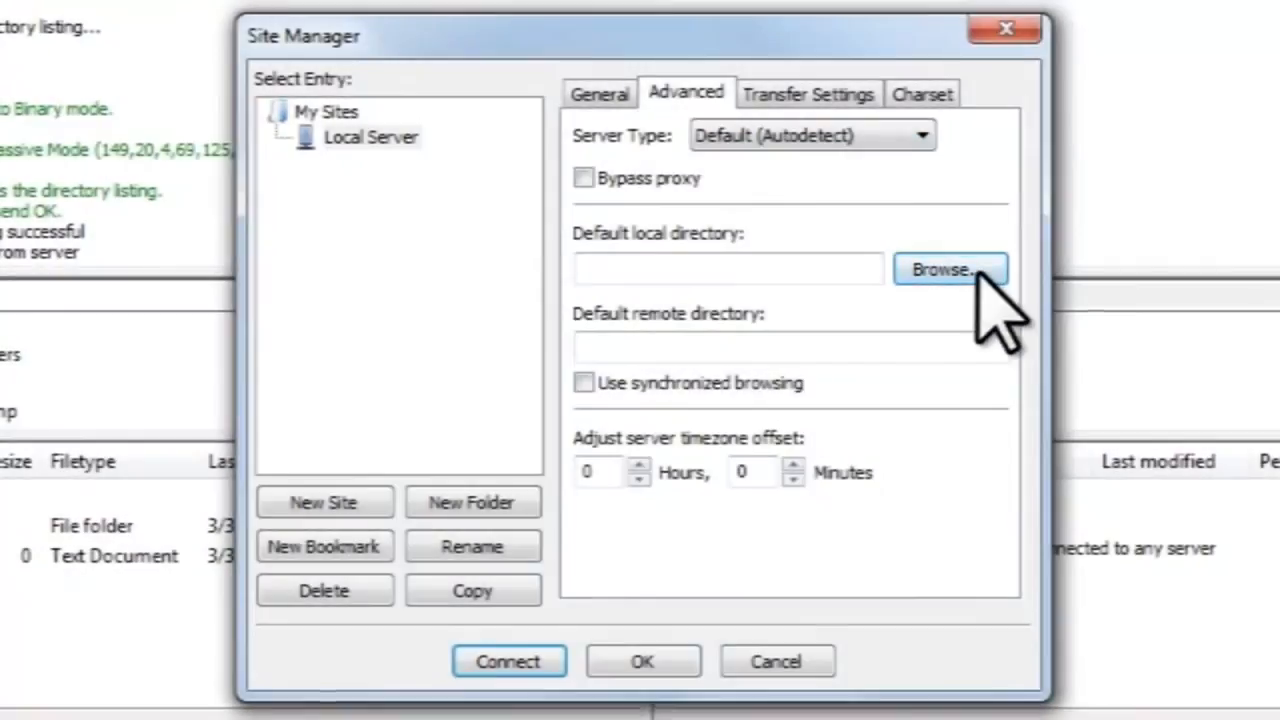
Browse to Storage (X:) > FTP > Local and pick X:\FTP\Local as the site's default local folder.
left_click(955, 270)
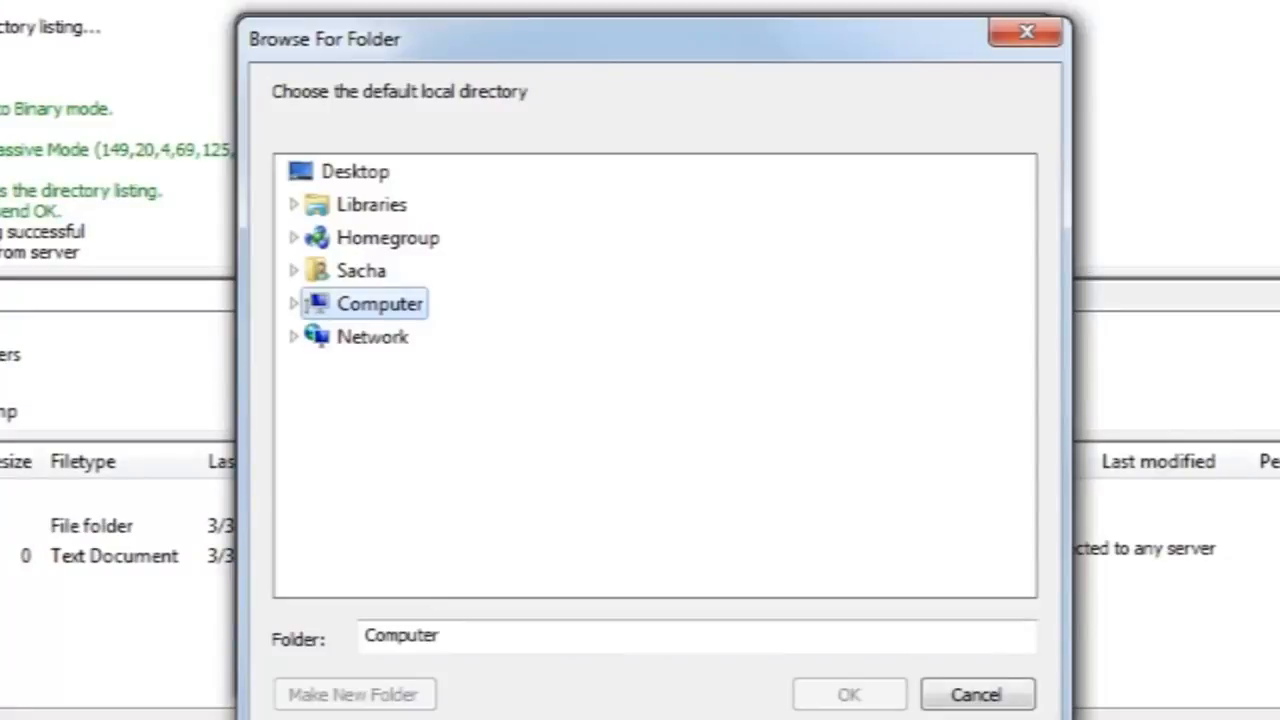
left_click(294, 303)
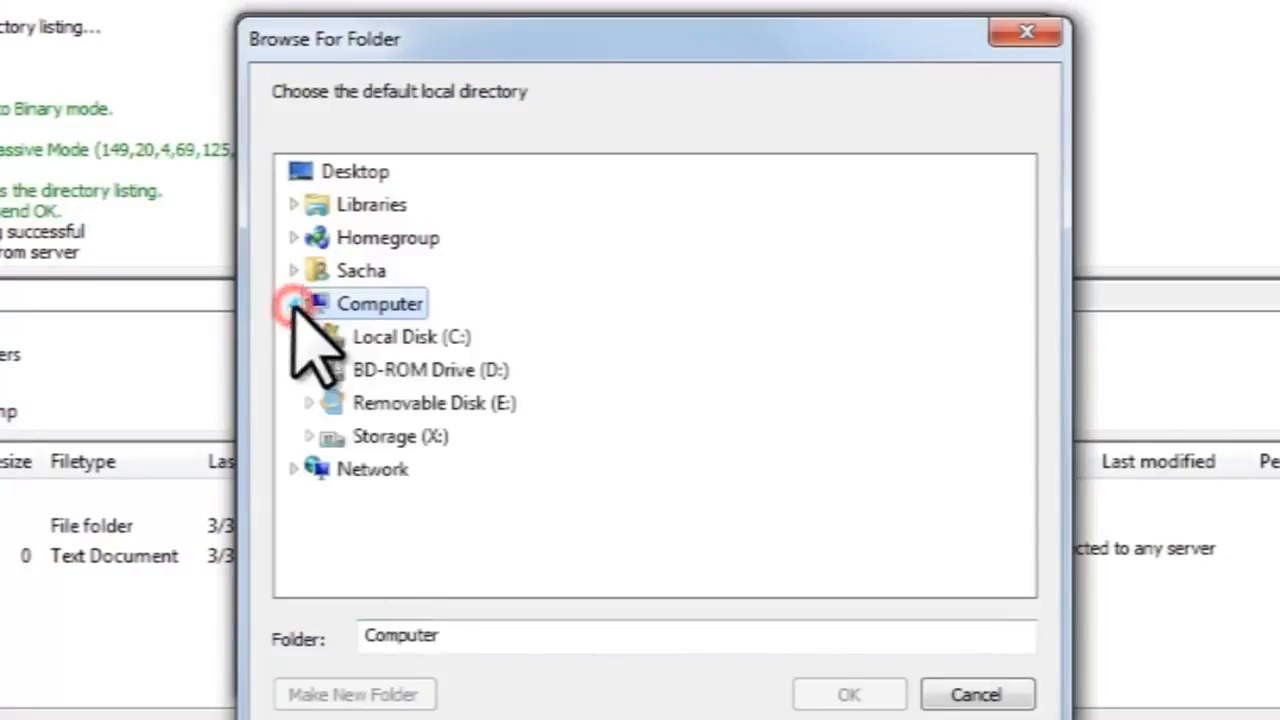
left_click(308, 436)
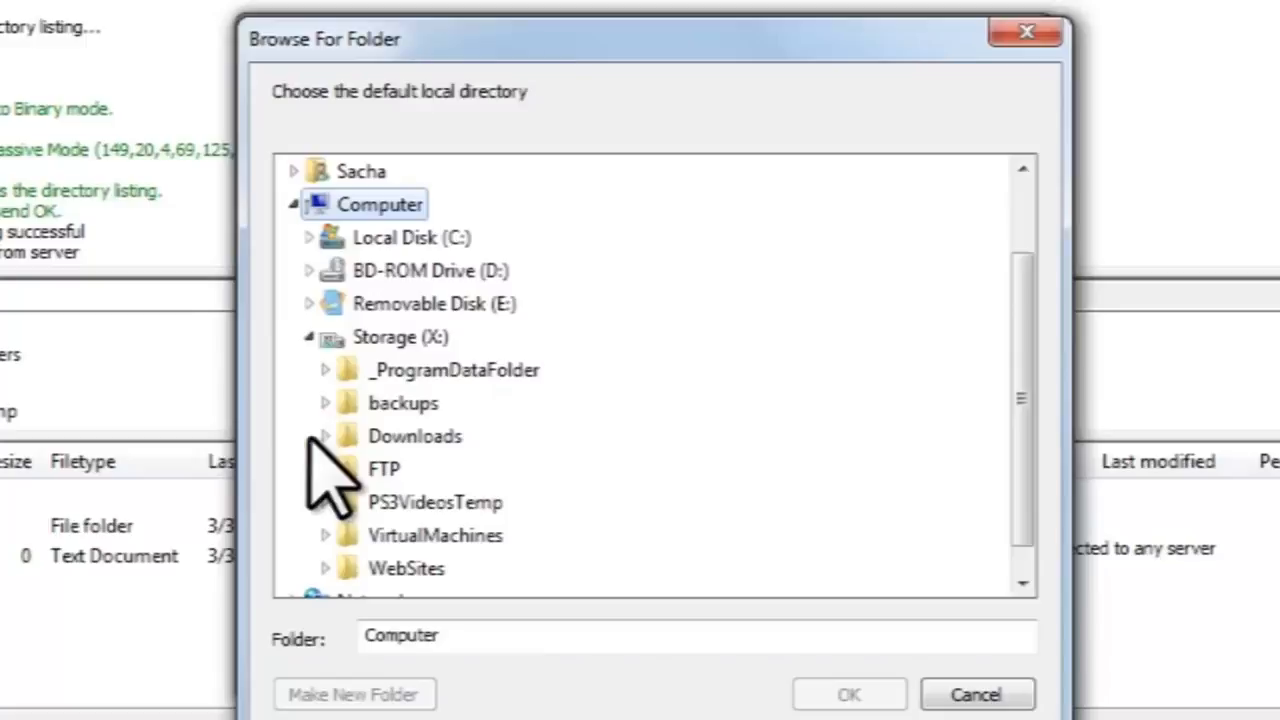
left_click(325, 469)
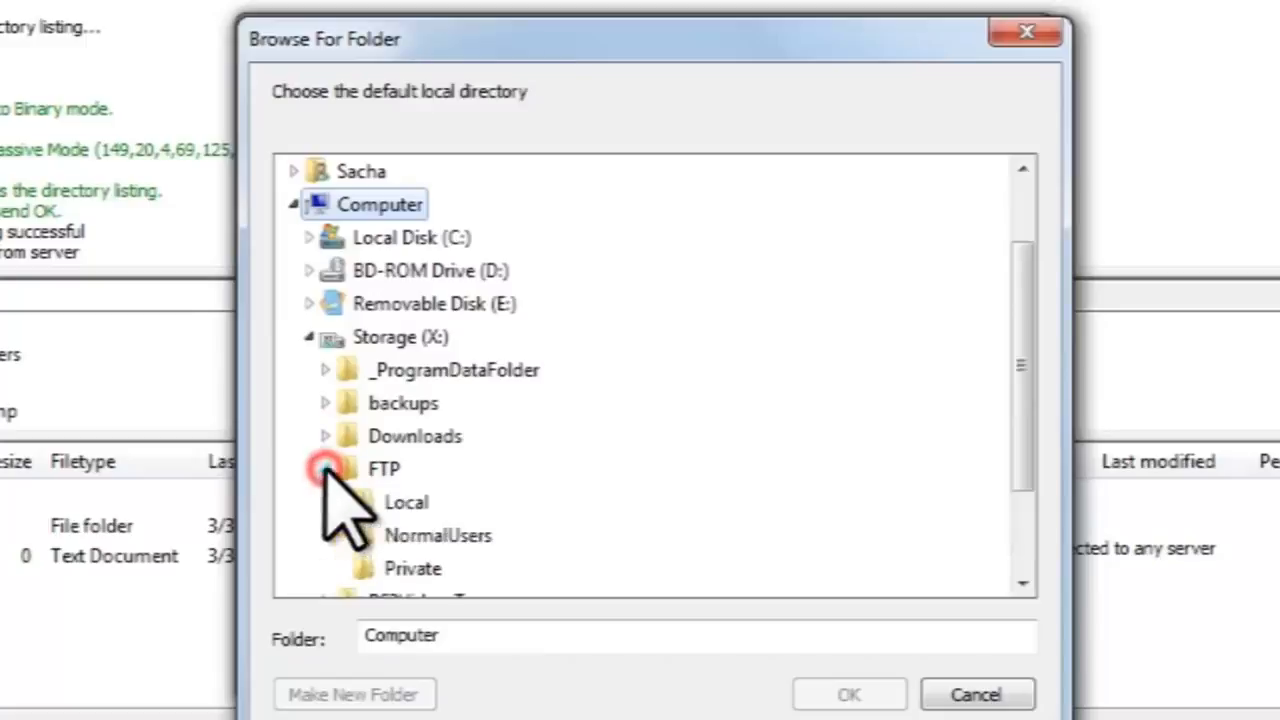
left_click(405, 502)
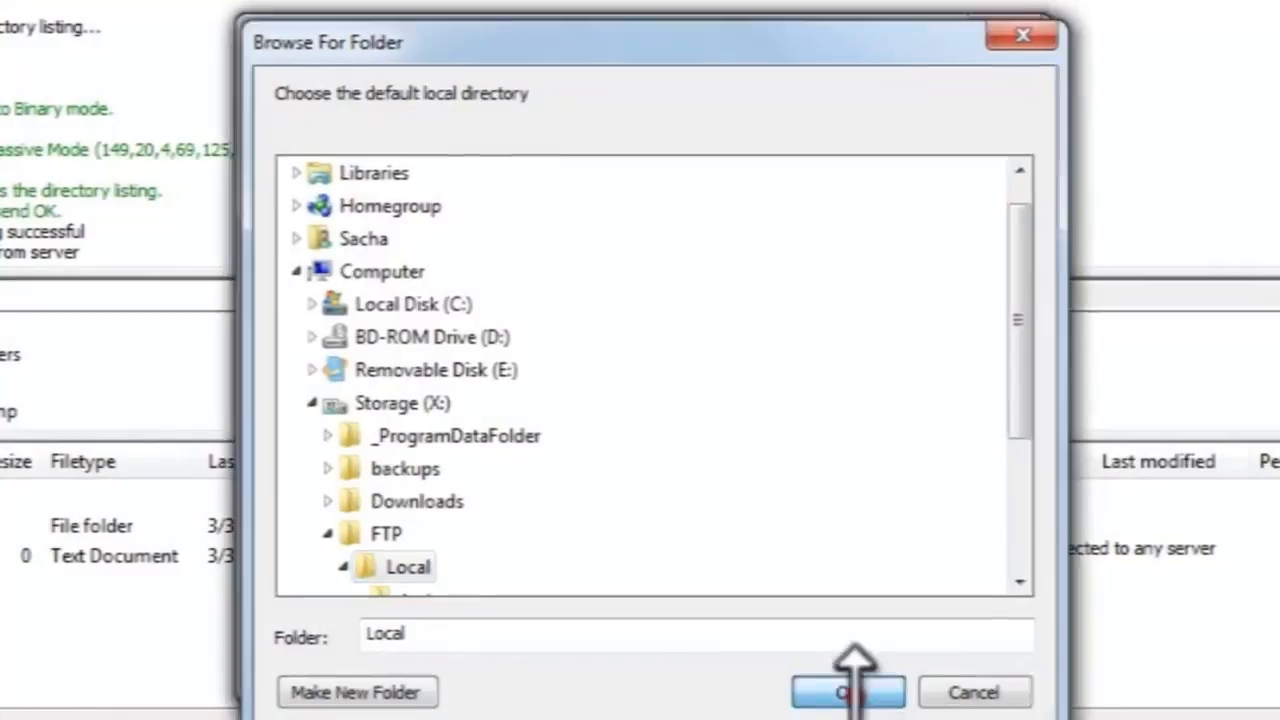
left_click(850, 695)
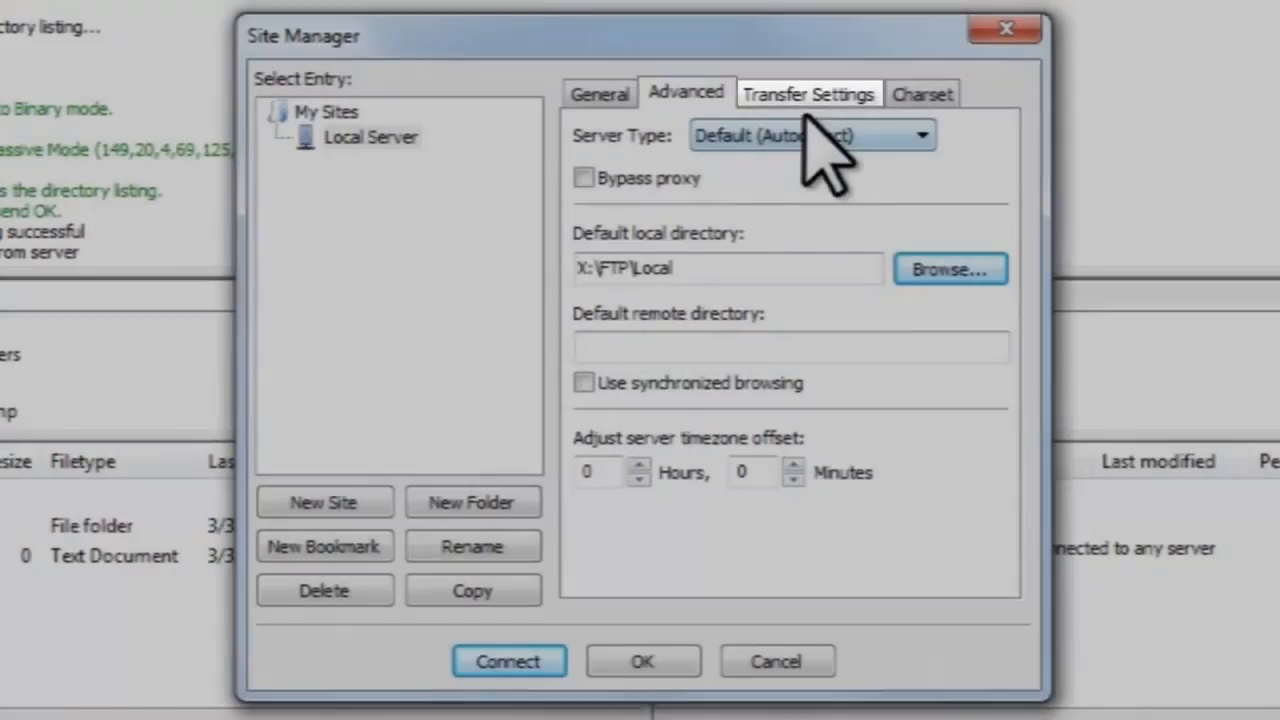
Check the Transfer Settings and Charset (Autodetect) tabs, then save the Local Server site.
left_click(805, 92)
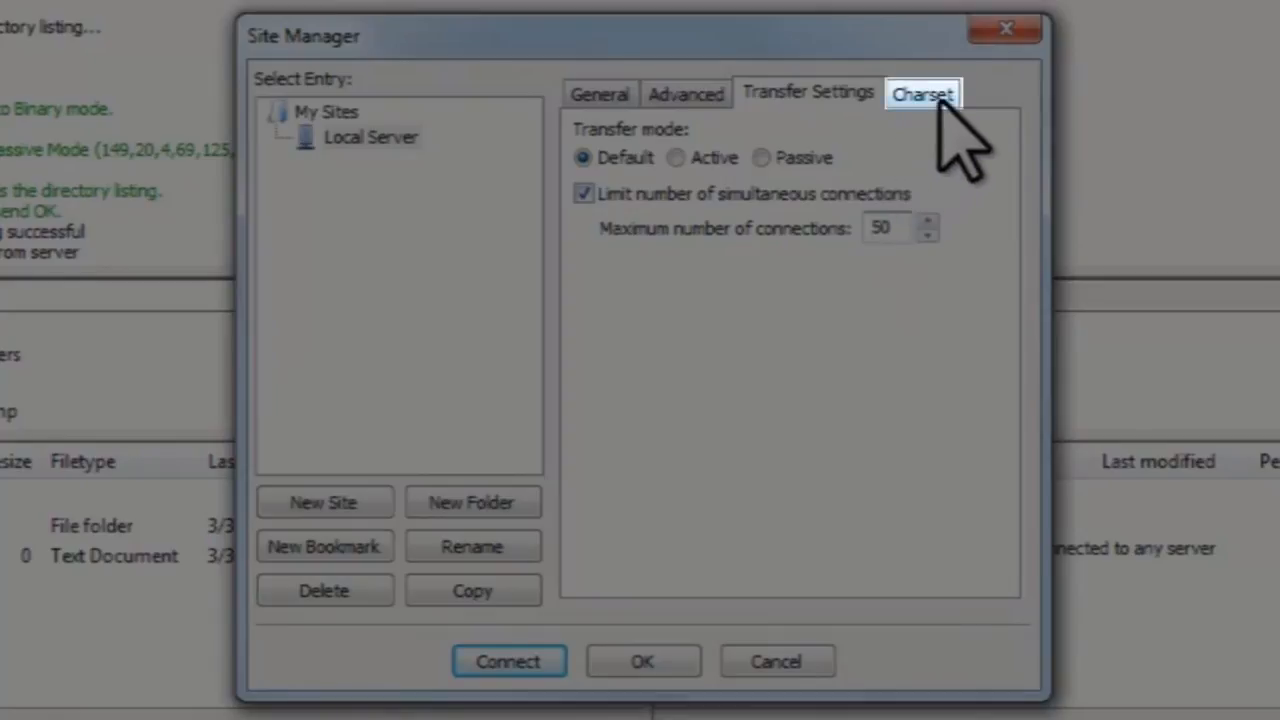
left_click(930, 96)
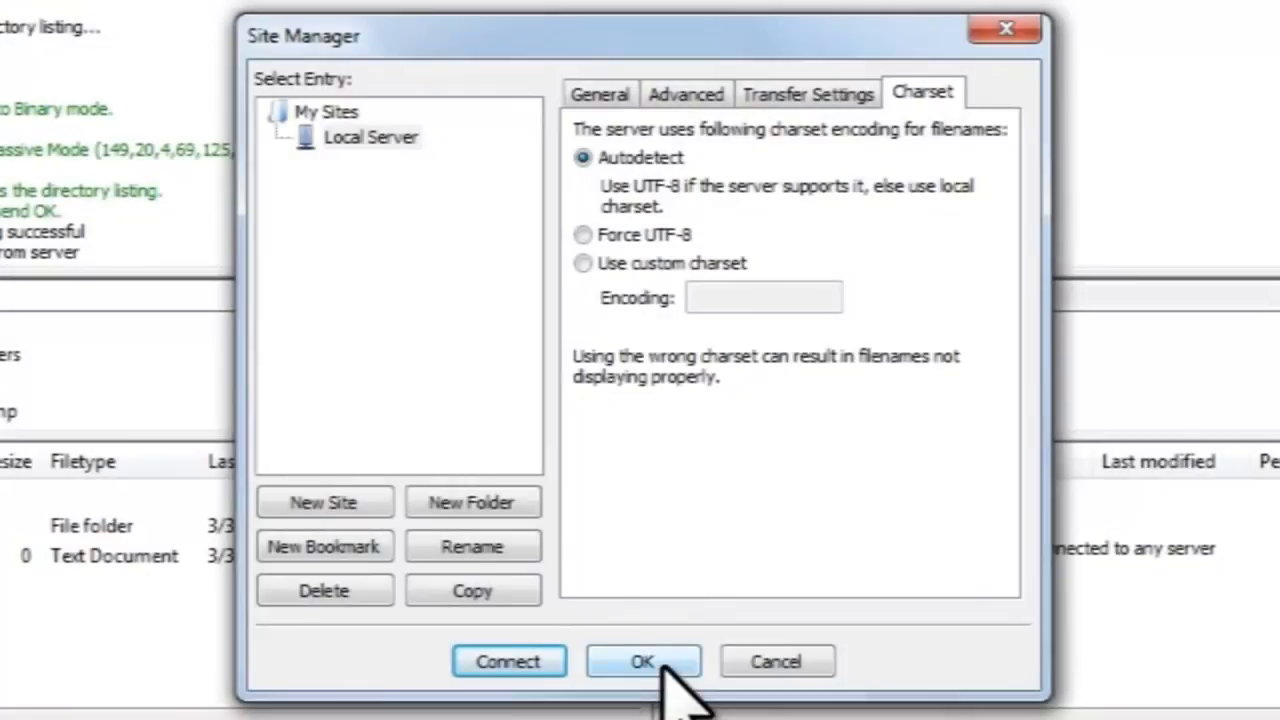
left_click(648, 664)
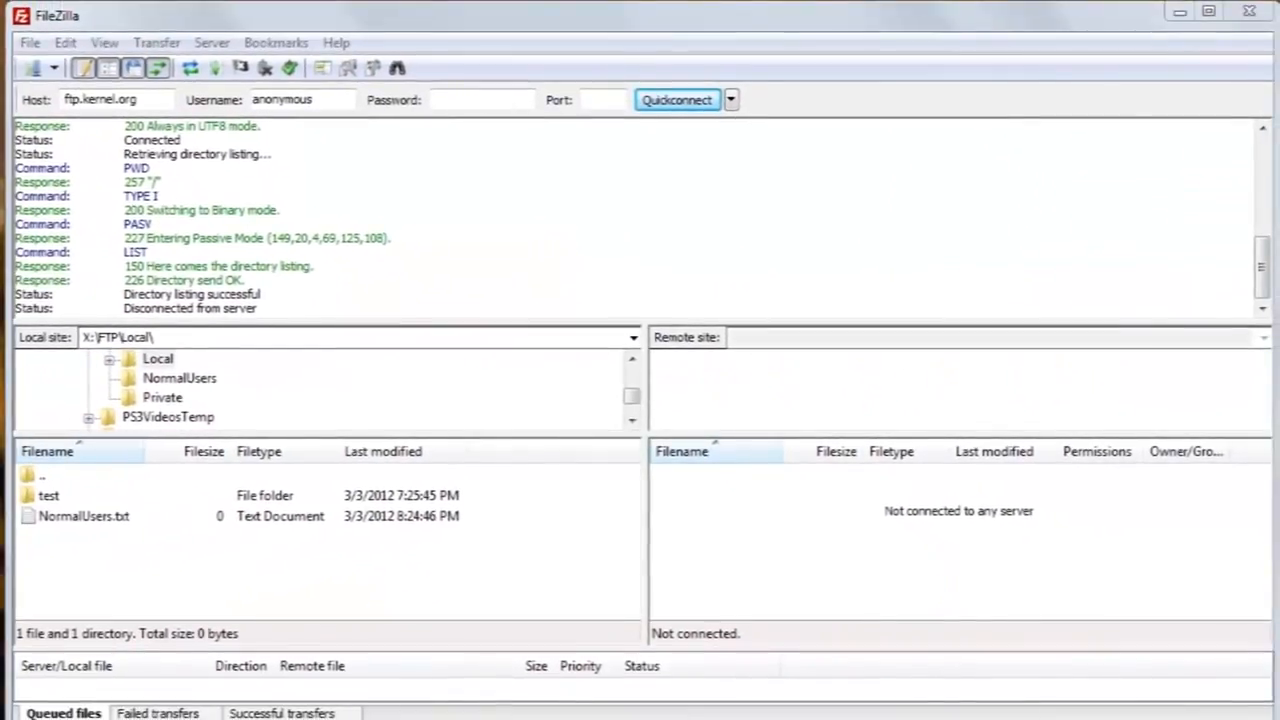
Clear all messages from the message log.
right_click(955, 210)
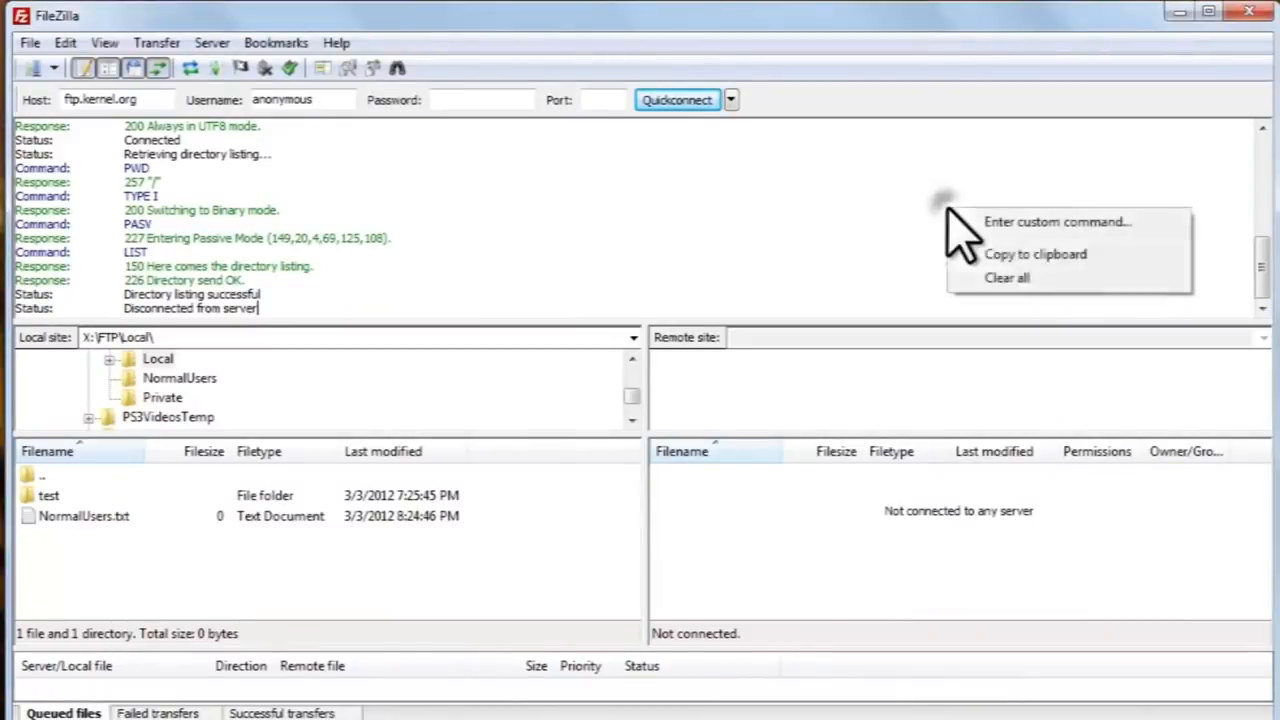
left_click(1000, 279)
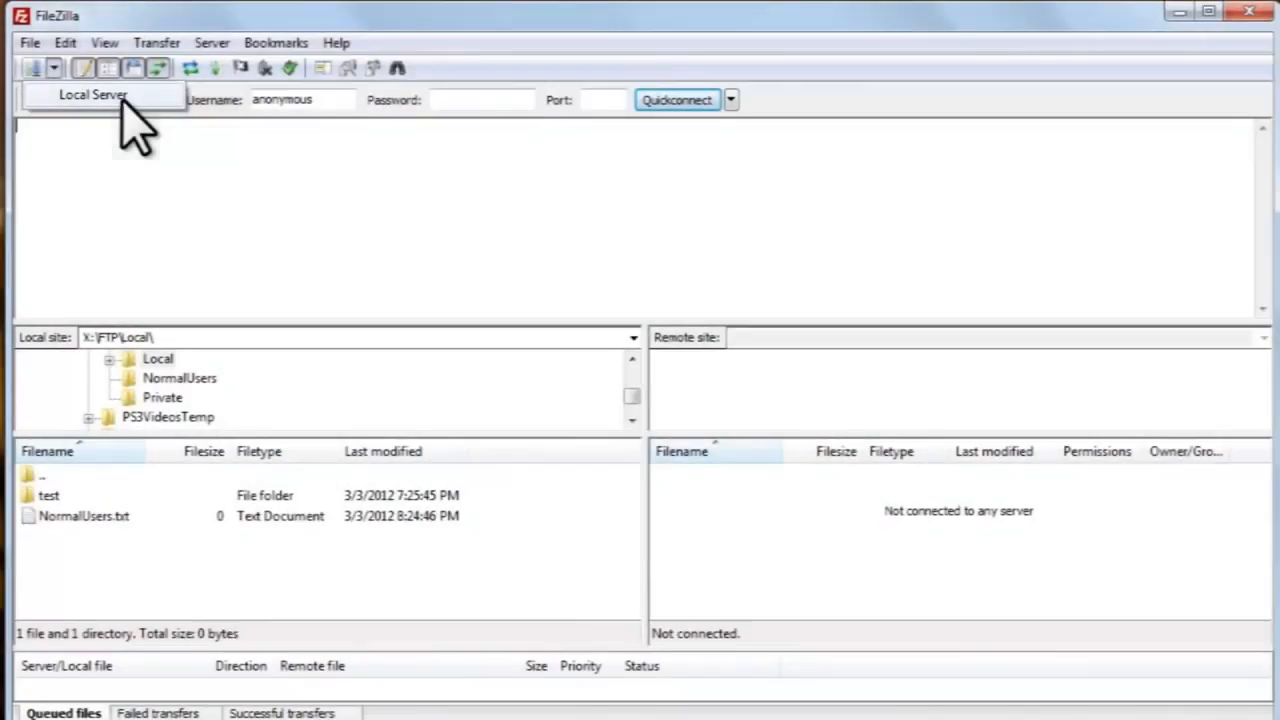
Connect to Local Server and step the local tree through Private and NormalUsers back to Local.
left_click(121, 100)
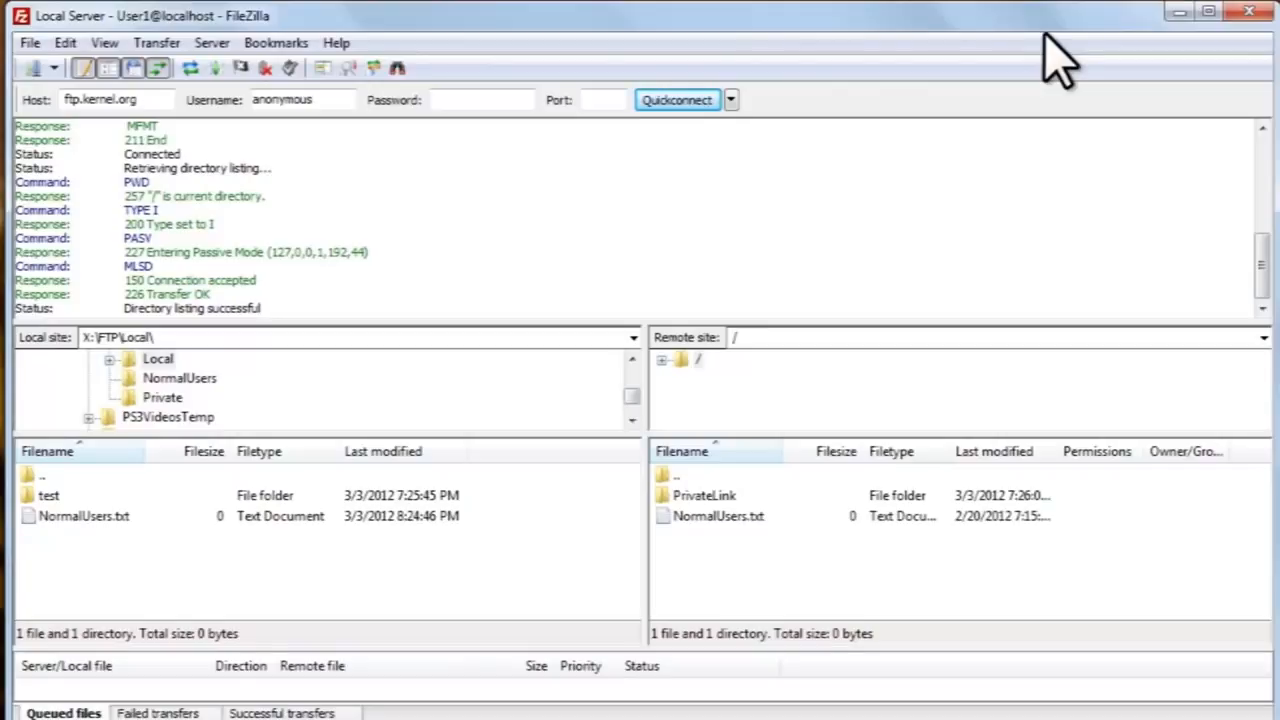
left_click(162, 397)
left_click(172, 378)
left_click(158, 358)
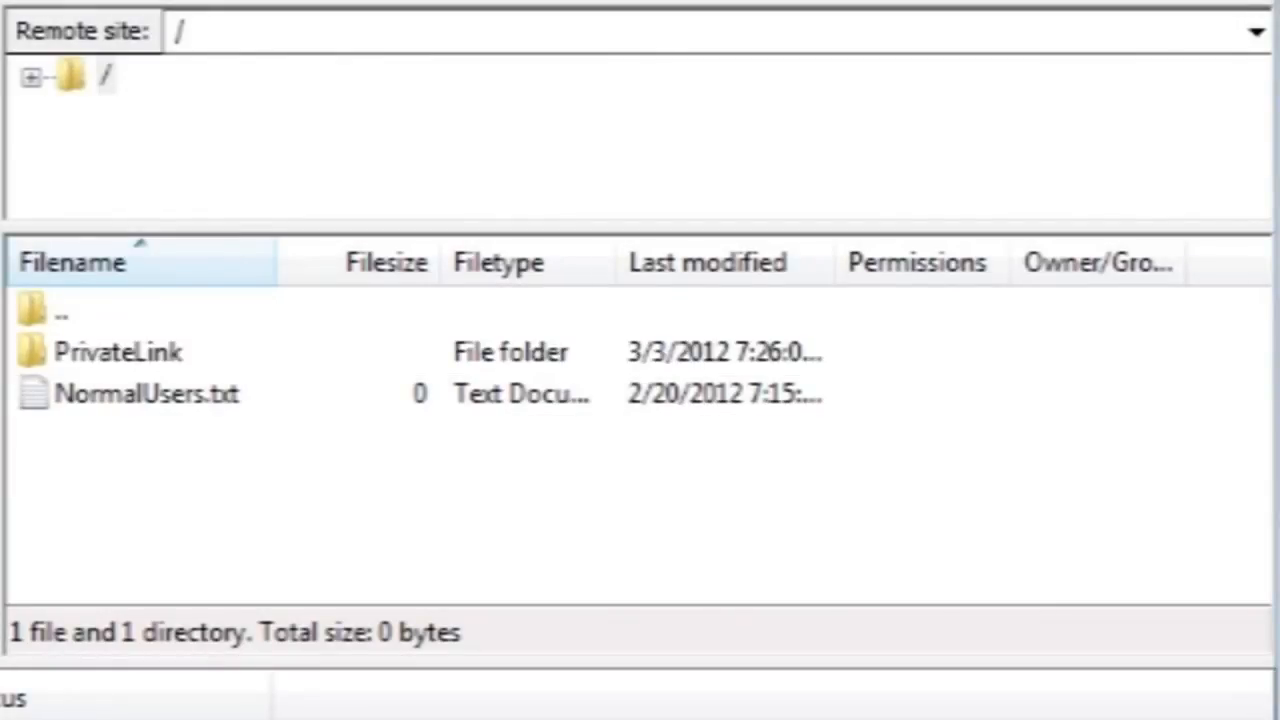
double_click(85, 352)
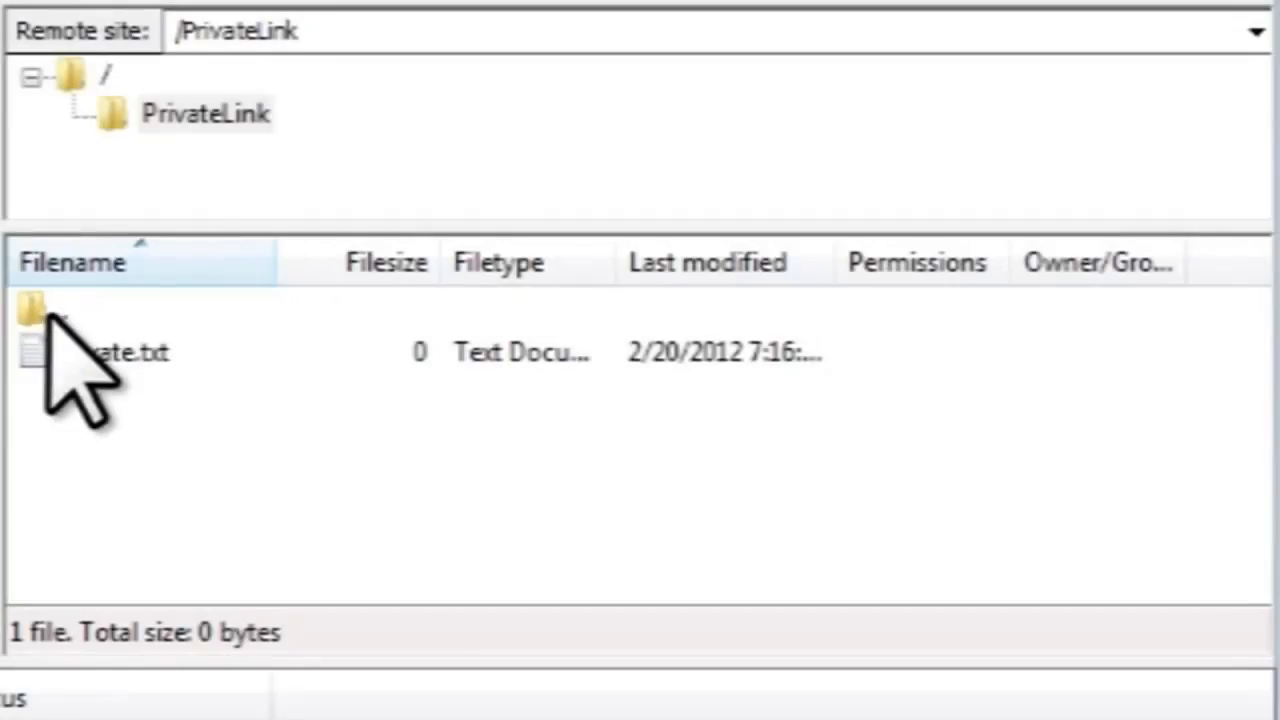
double_click(45, 312)
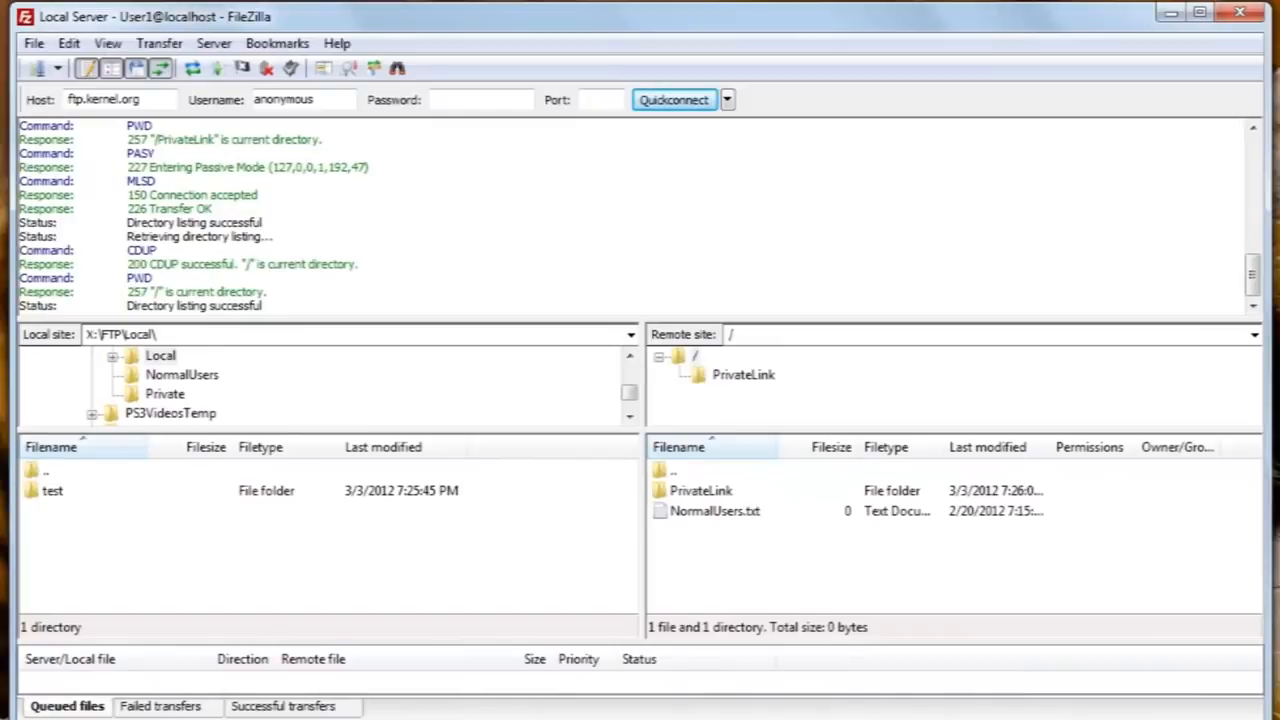
Download NormalUsers.txt (0 bytes) from the server root into X:\FTP\Local.
left_click_drag(690, 512, 355, 560)
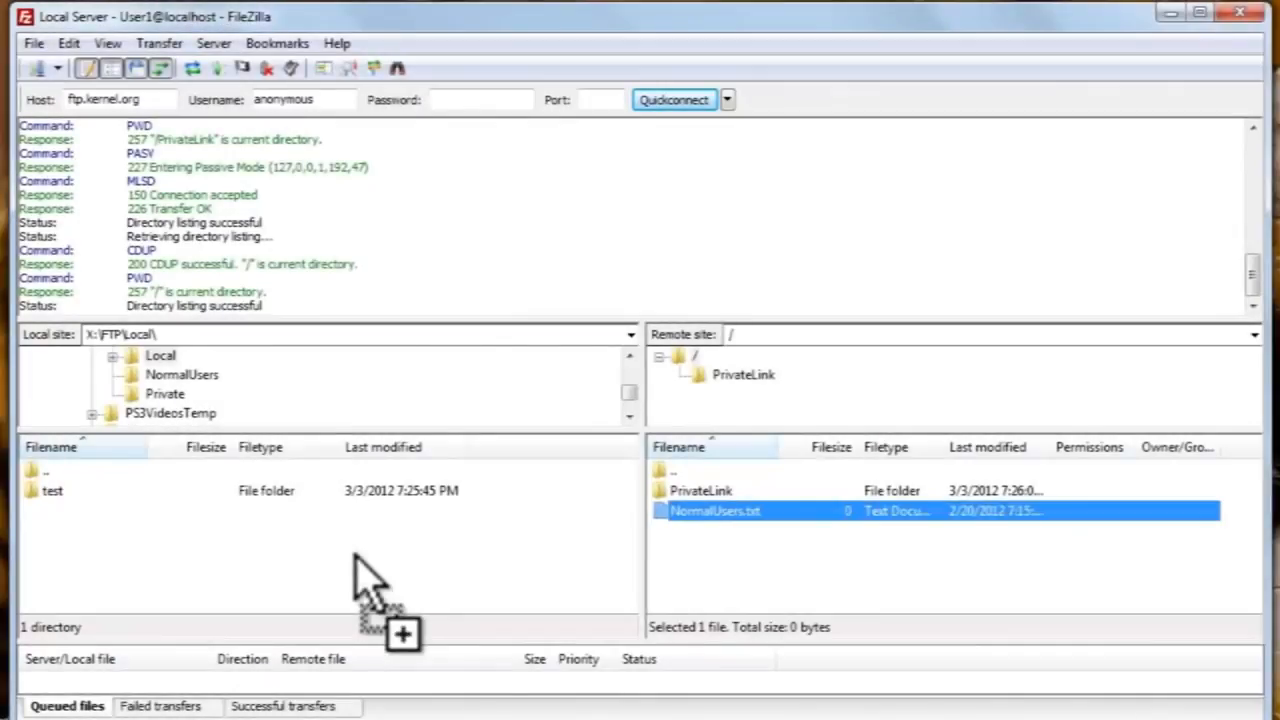
left_click_drag(355, 560, 749, 543)
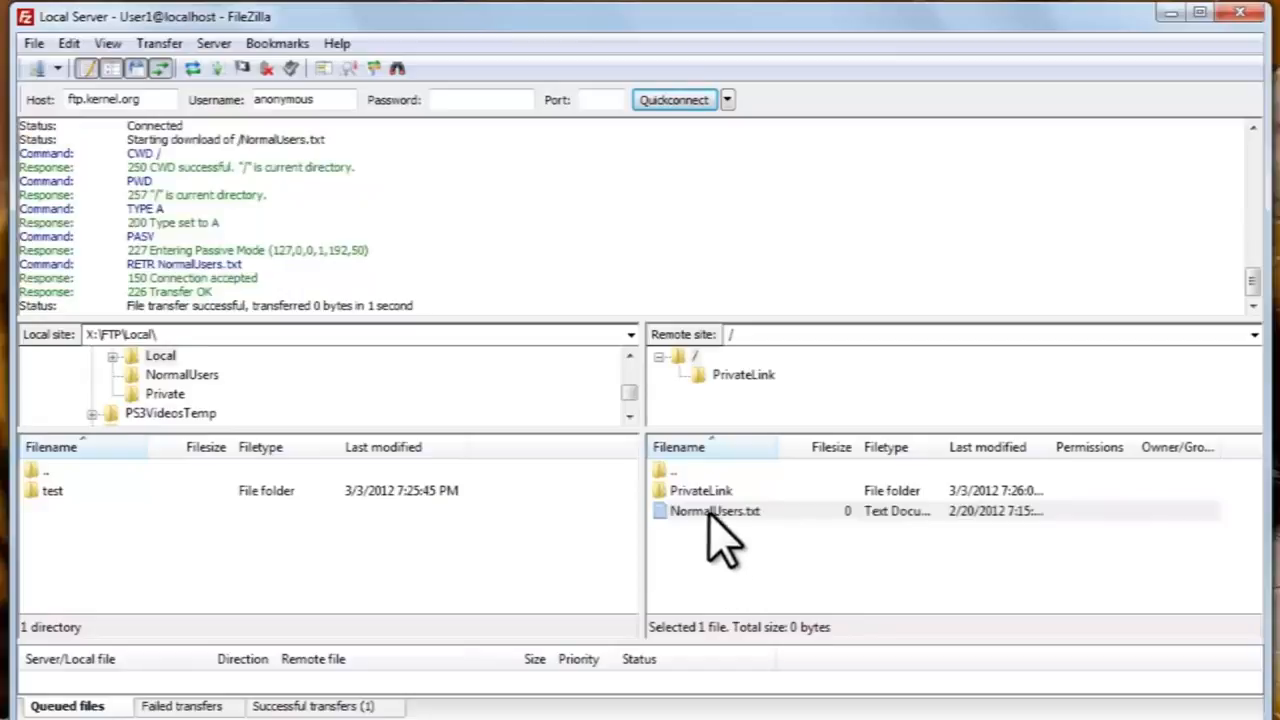
double_click(710, 513)
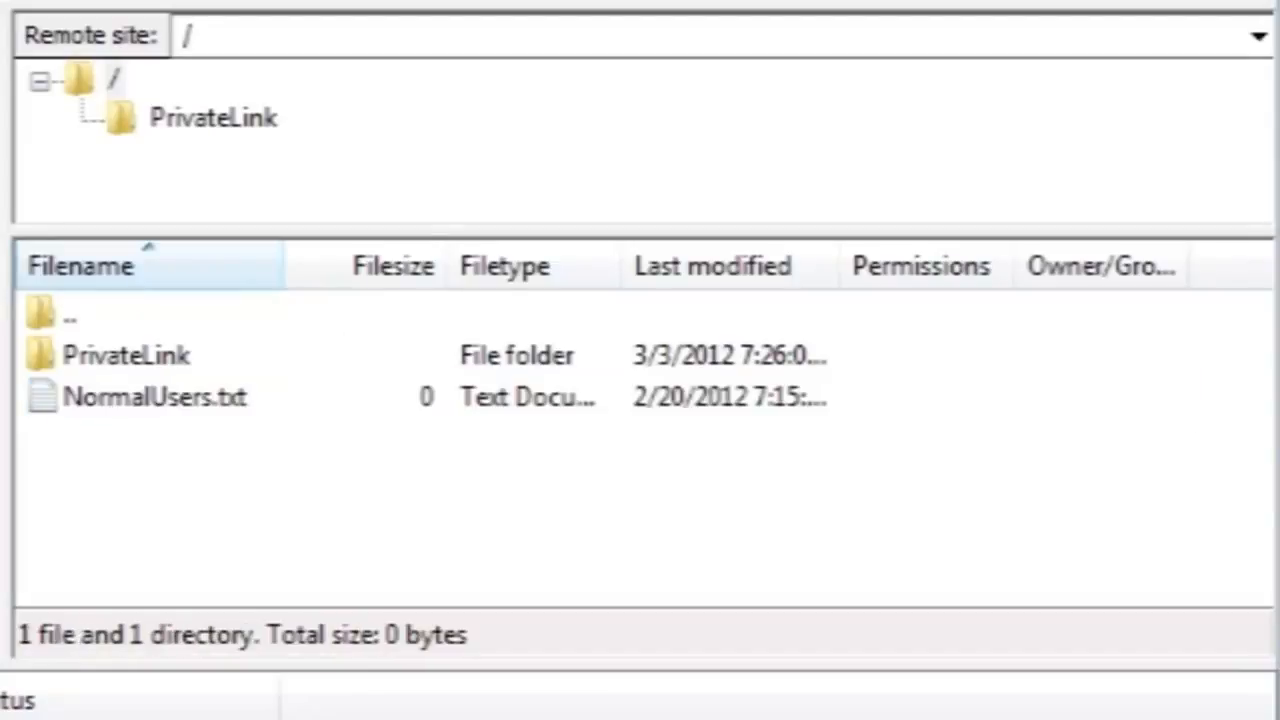
Try creating 'New directory' in the server root, which fails with 550 Permission denied.
right_click(634, 492)
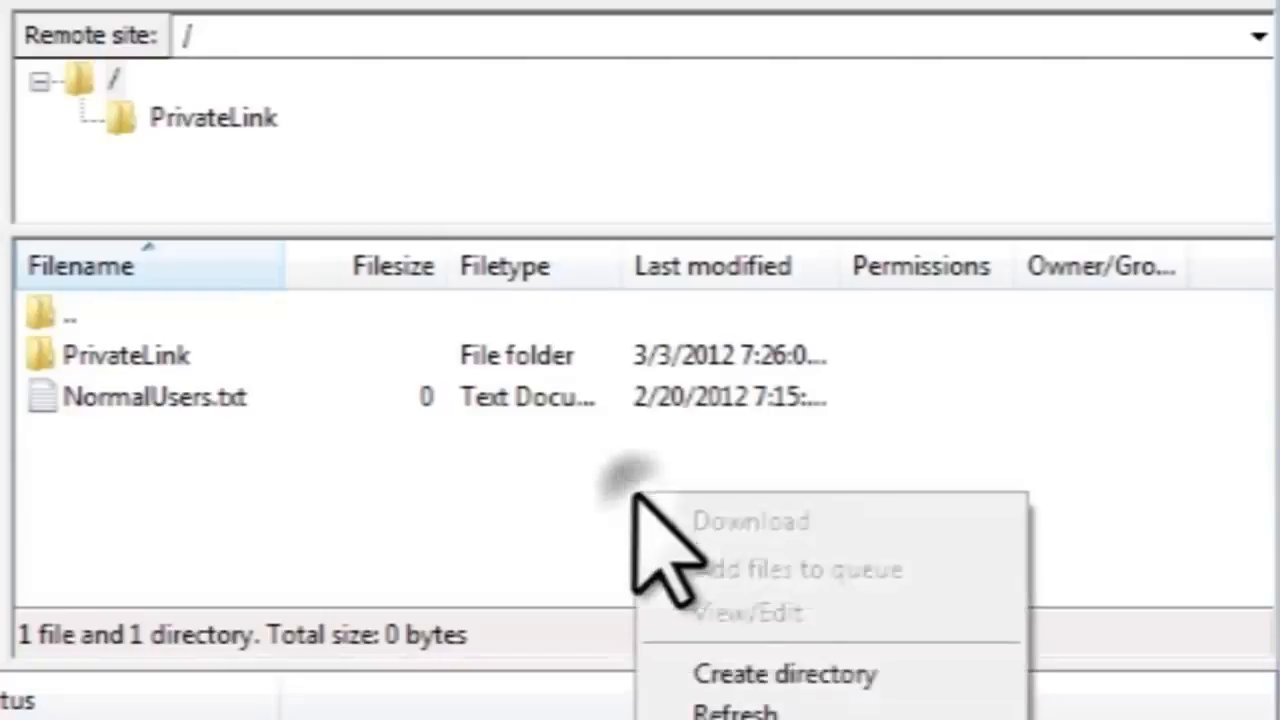
left_click(822, 670)
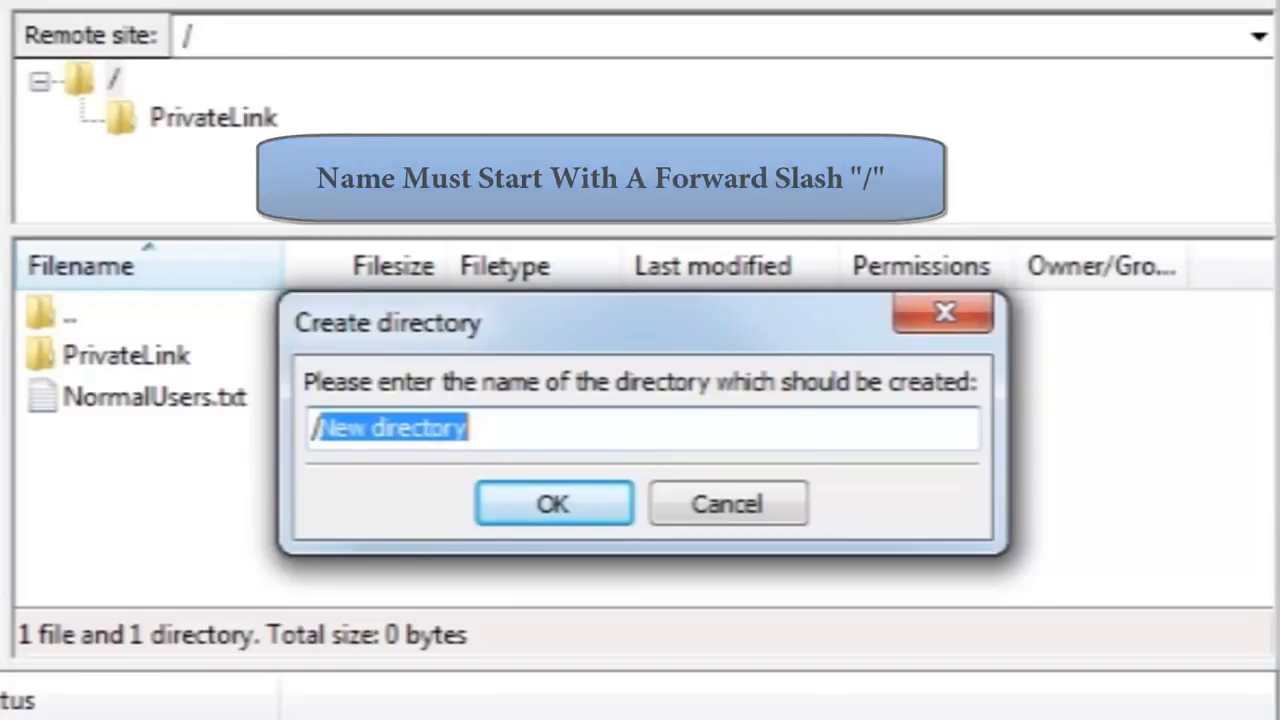
left_click(566, 512)
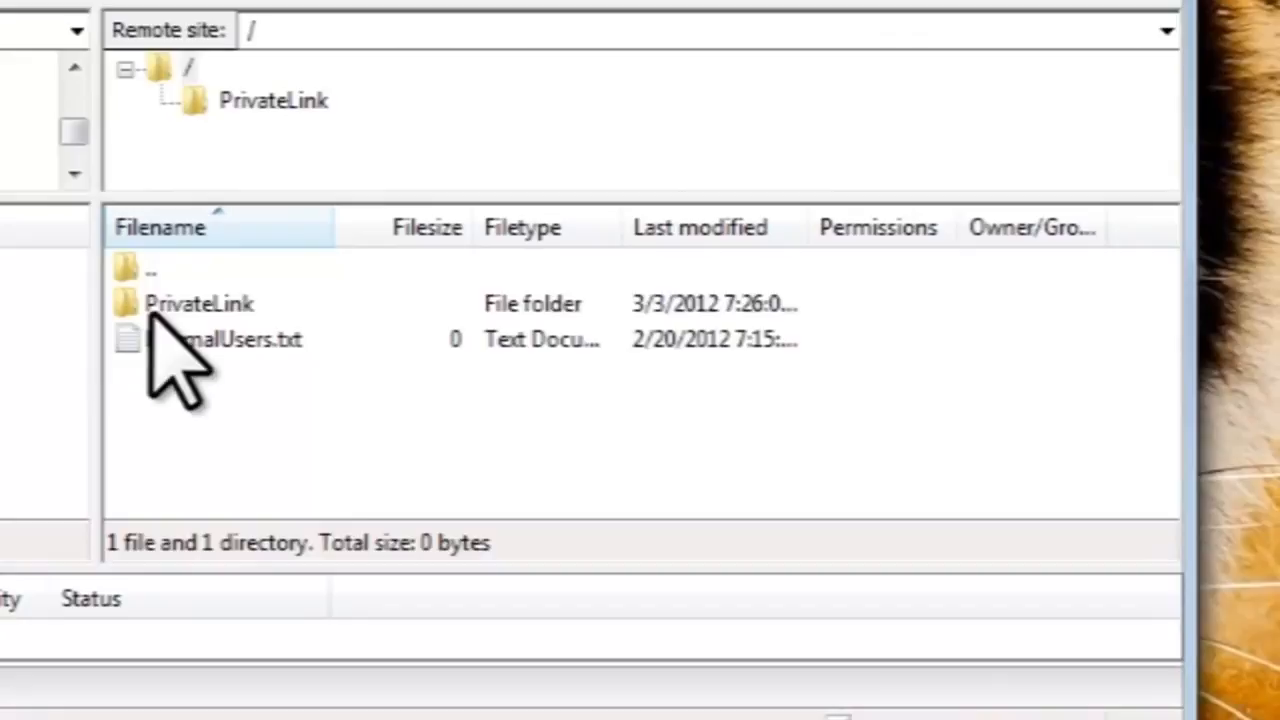
Open the server's PrivateLink folder and create a new directory named 'test' inside it.
double_click(149, 308)
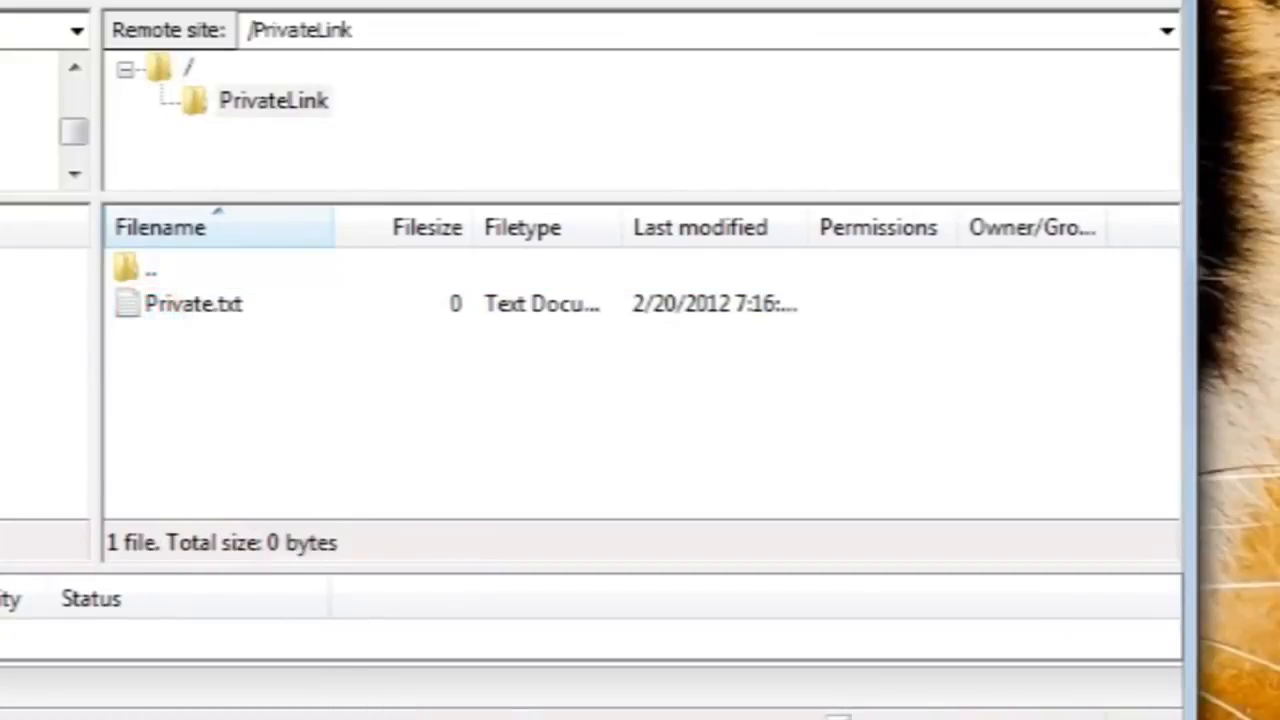
right_click(518, 462)
left_click(708, 610)
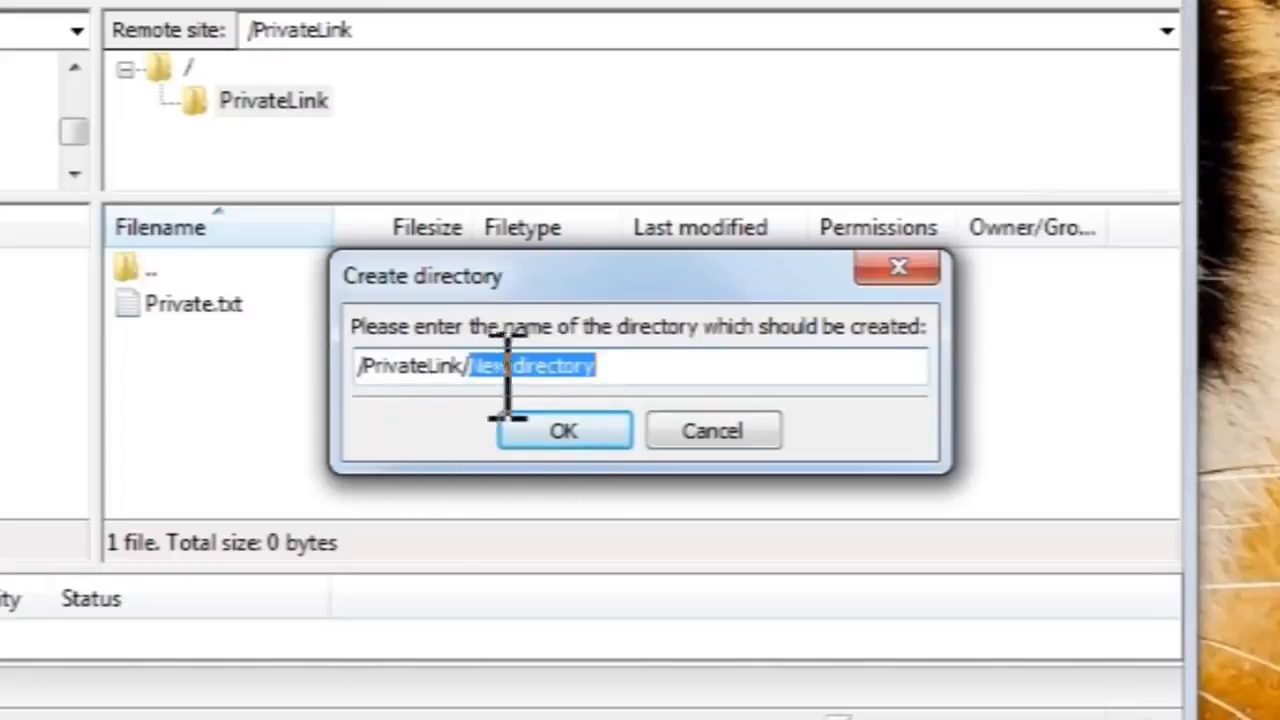
left_click_drag(474, 371, 743, 366)
key("BackSpace")
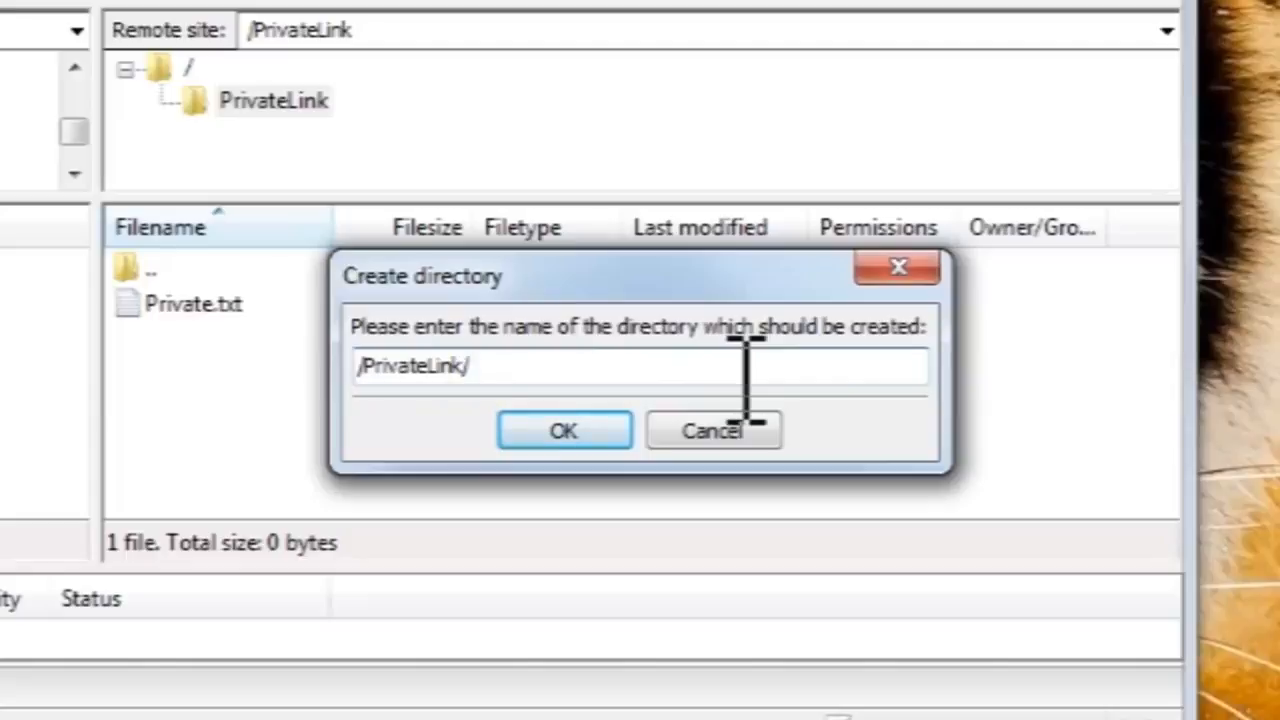
type("test")
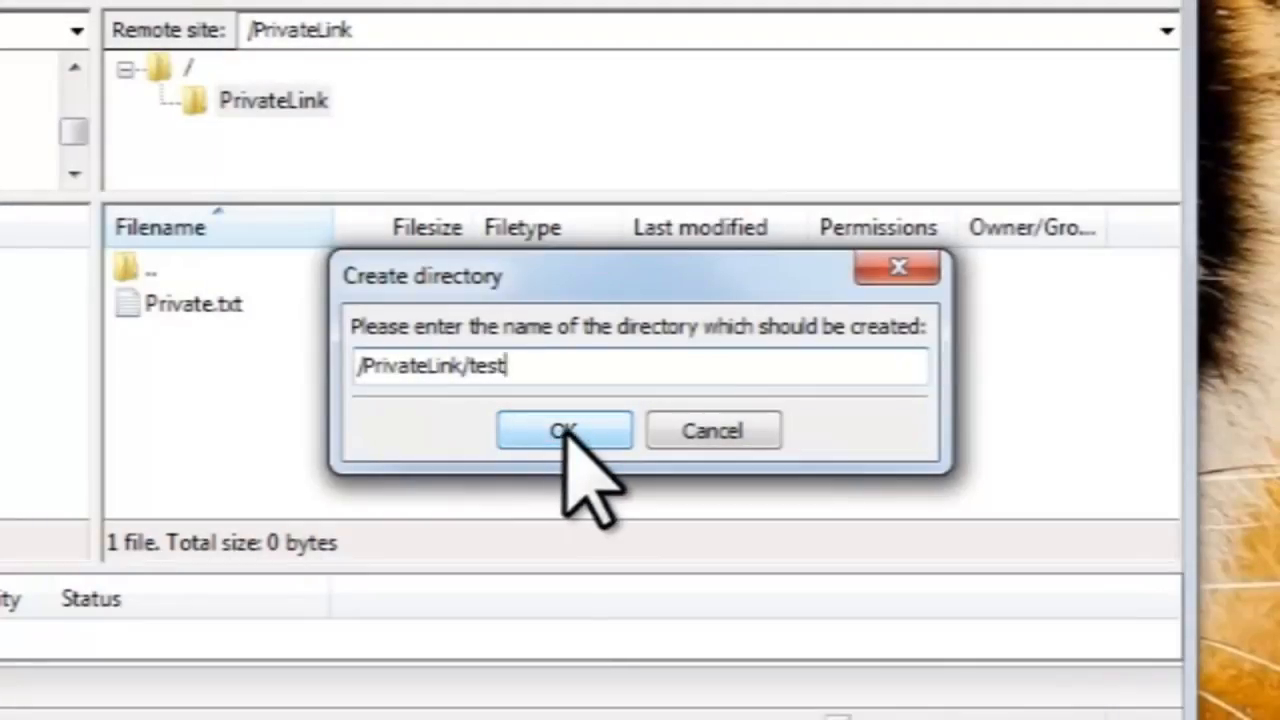
left_click(563, 428)
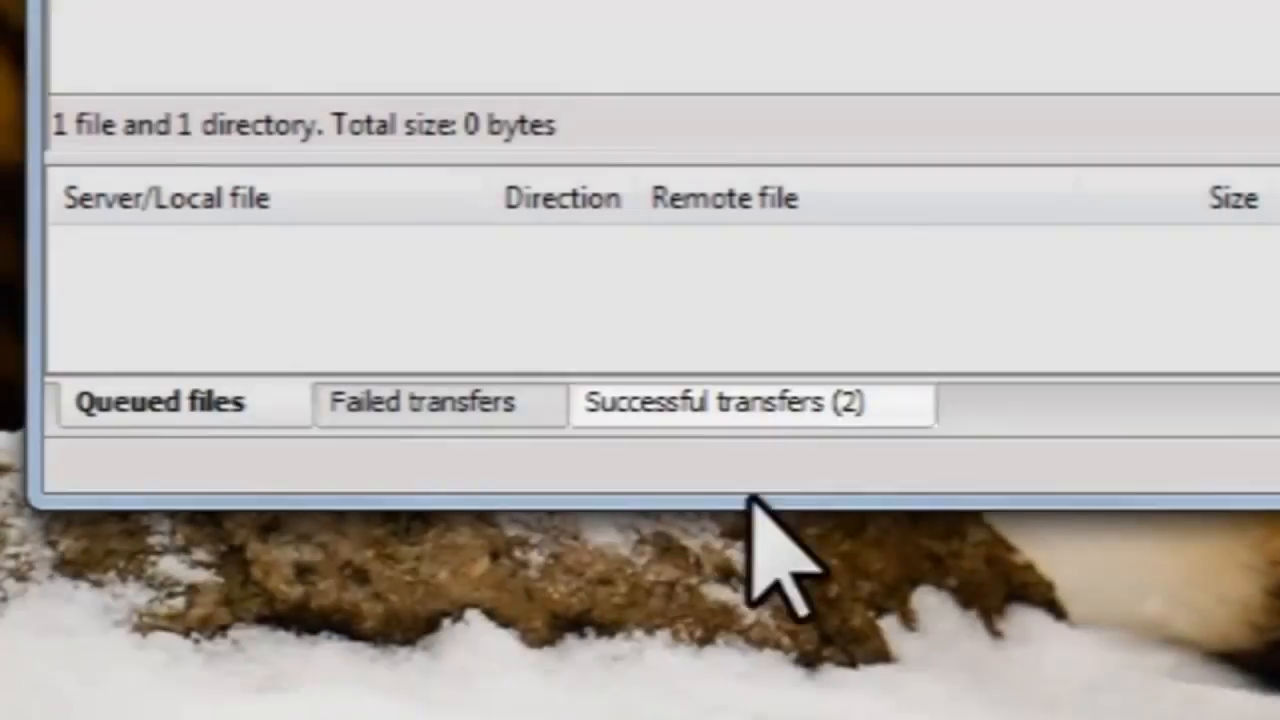
Review the Successful and Failed transfers lists, then disconnect from Local Server.
left_click(766, 425)
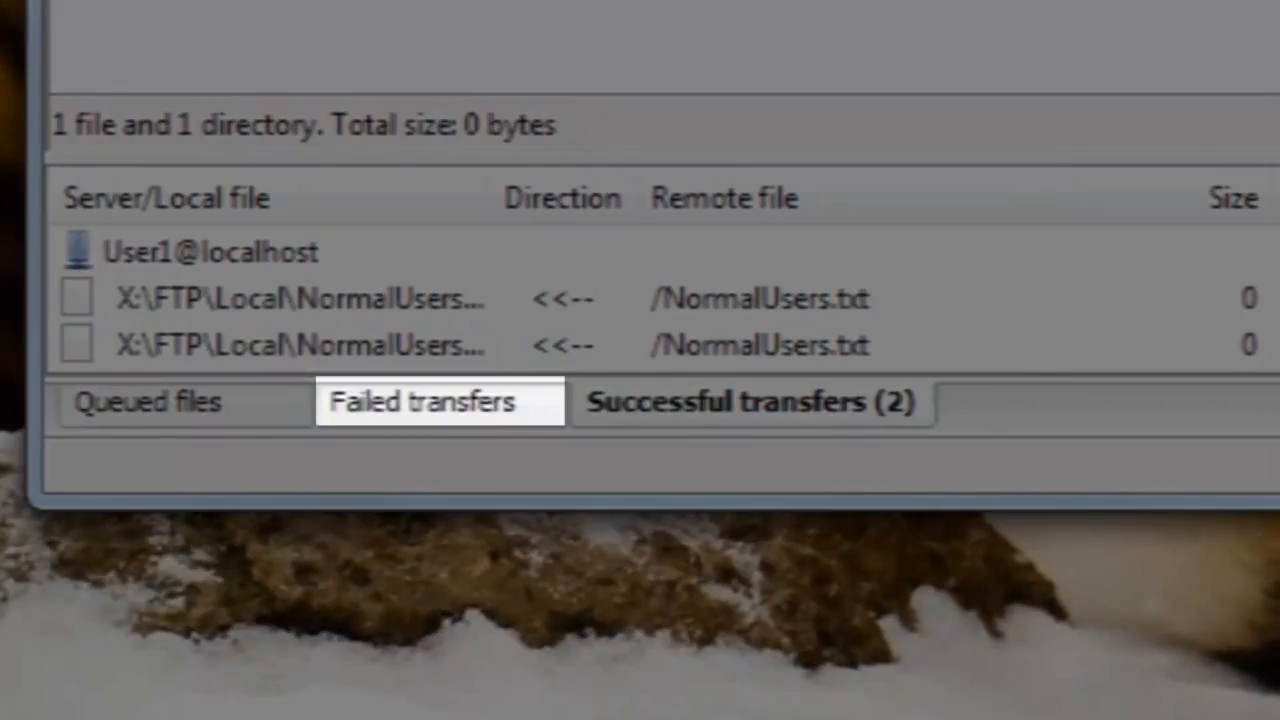
left_click(460, 415)
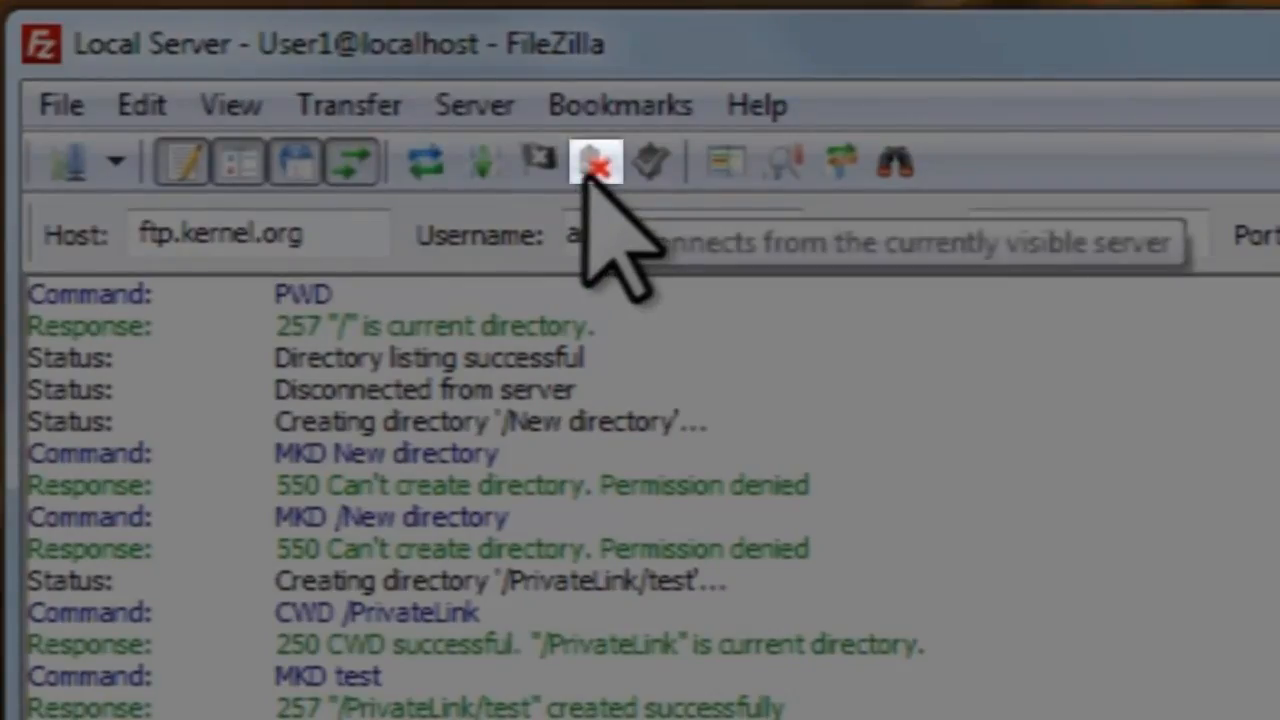
left_click(592, 168)
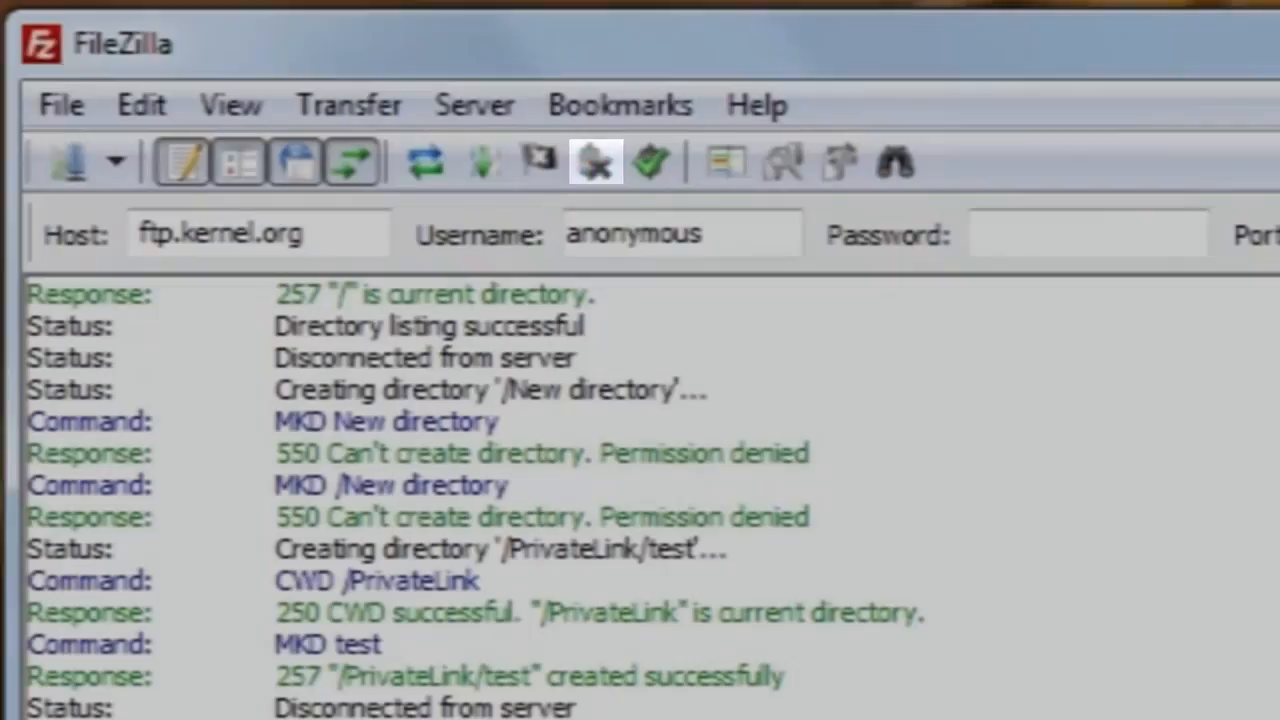